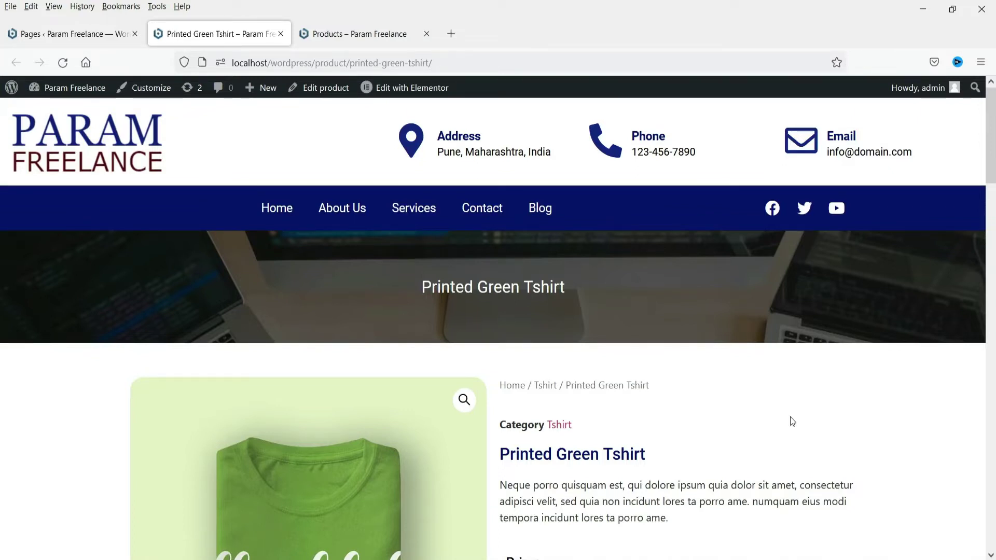
Review the Printed Green Tshirt product page and the store's current Shop page.
{"action": "scroll", "coordinate": [790, 418], "scroll_direction": "down", "scroll_amount": 3}
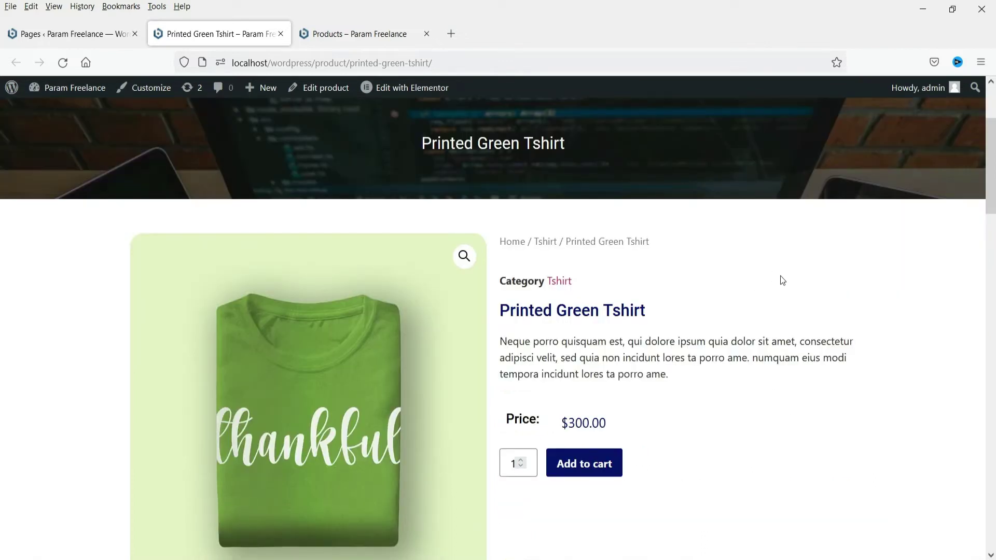
{"action": "scroll", "coordinate": [782, 281], "scroll_direction": "down", "scroll_amount": 14}
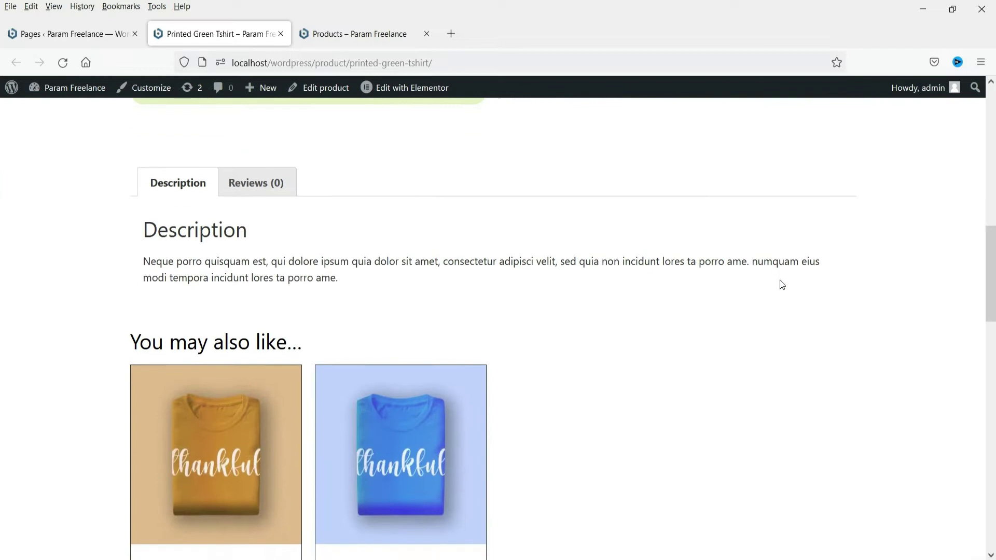
{"action": "scroll", "coordinate": [780, 283], "scroll_direction": "down", "scroll_amount": 16}
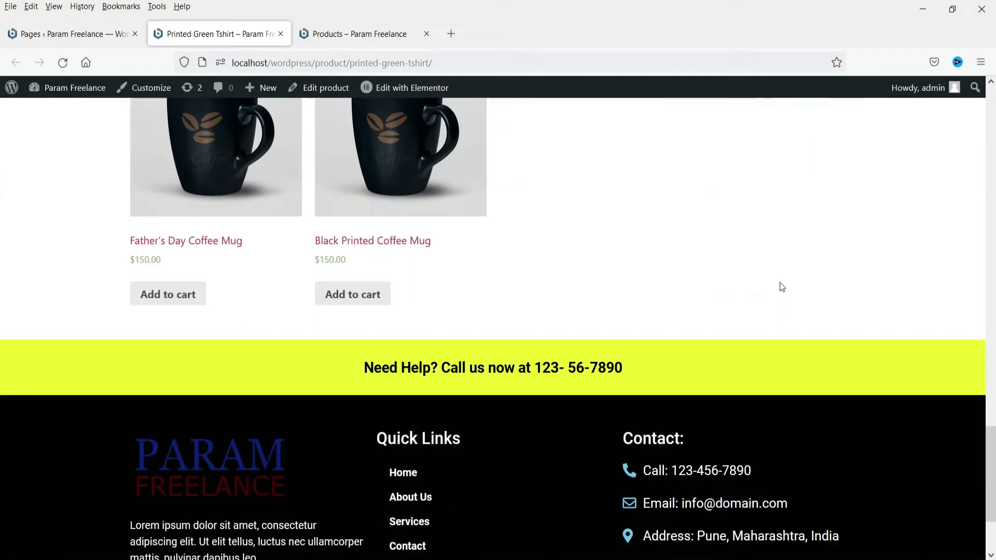
{"action": "scroll", "coordinate": [780, 286], "scroll_direction": "up", "scroll_amount": 15}
{"action": "scroll", "coordinate": [781, 288], "scroll_direction": "up", "scroll_amount": 18}
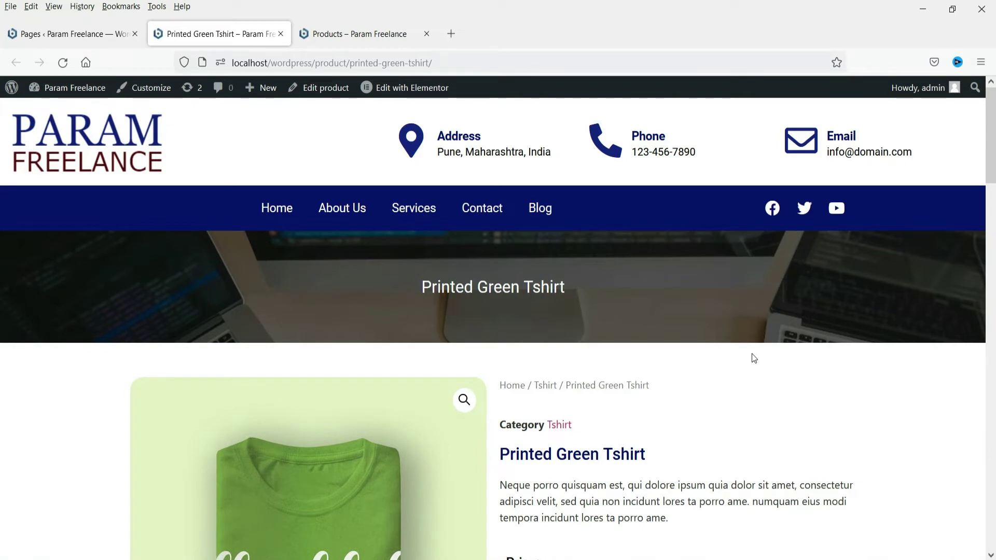
{"action": "left_click", "coordinate": [360, 35]}
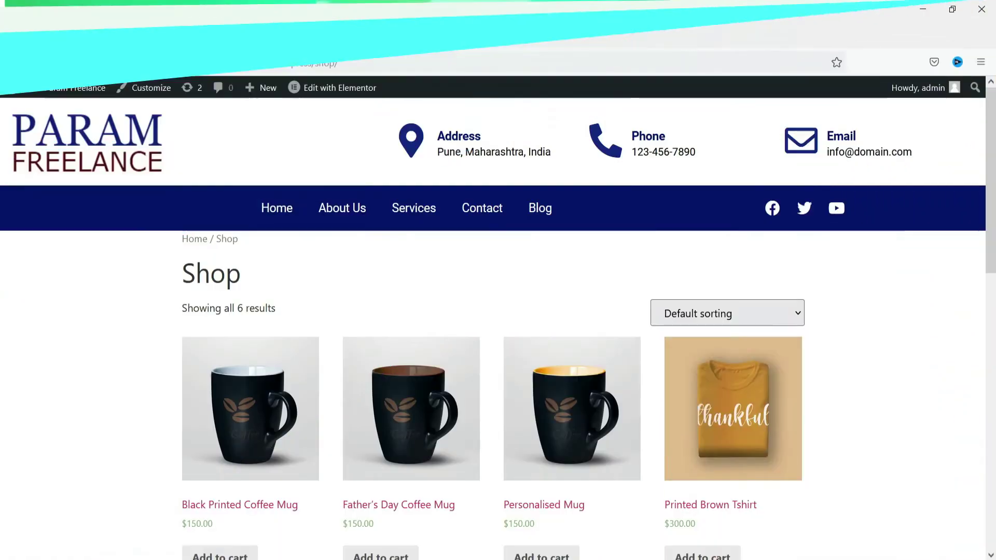
Create a new Products Archive template in the Theme Builder and close the block library without inserting a block.
{"action": "left_click", "coordinate": [27, 32]}
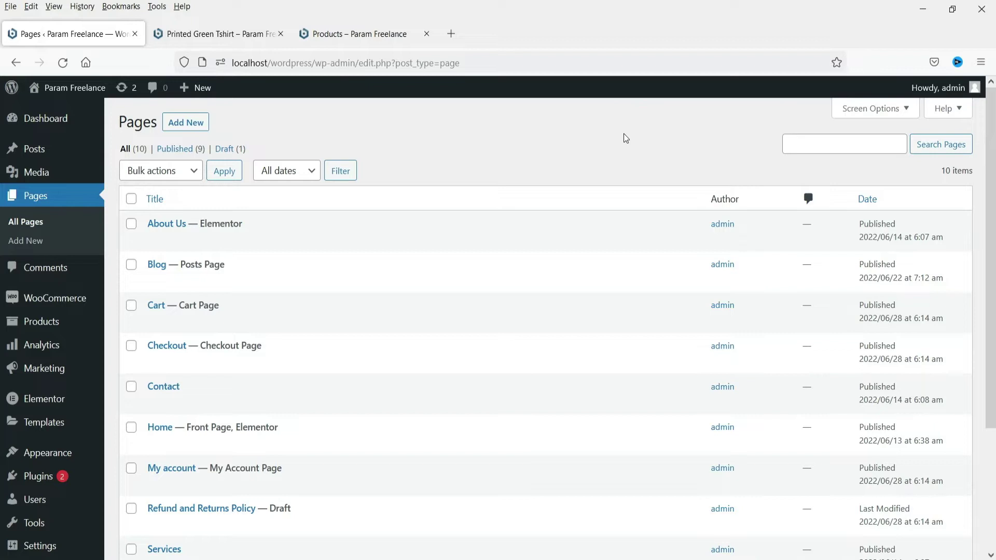
{"action": "mouse_move", "coordinate": [34, 425]}
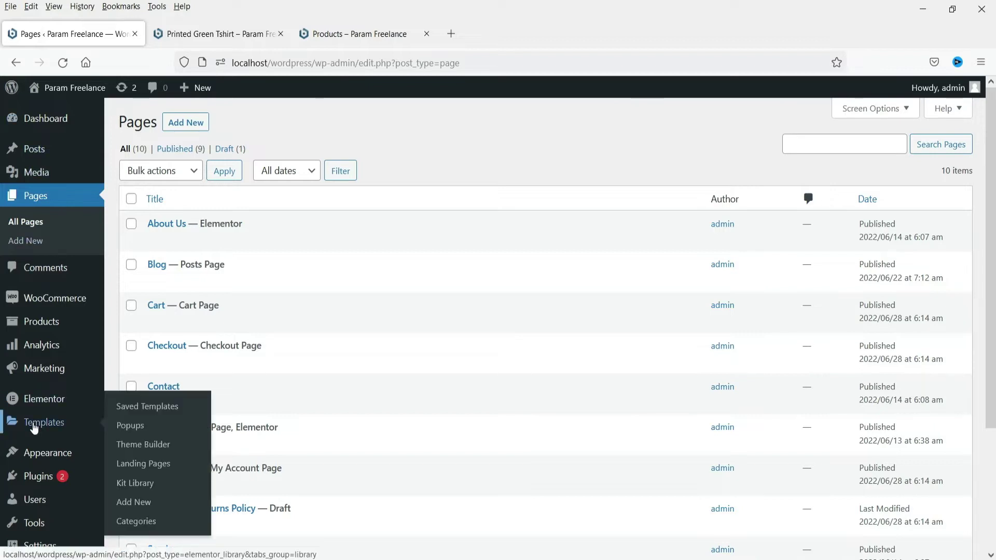
{"action": "left_click", "coordinate": [148, 447]}
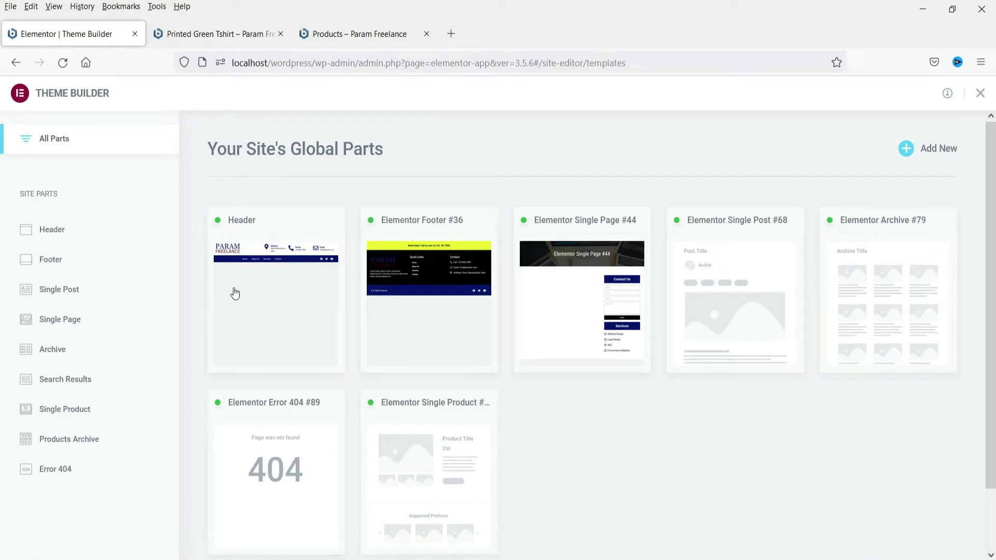
{"action": "left_click", "coordinate": [69, 445]}
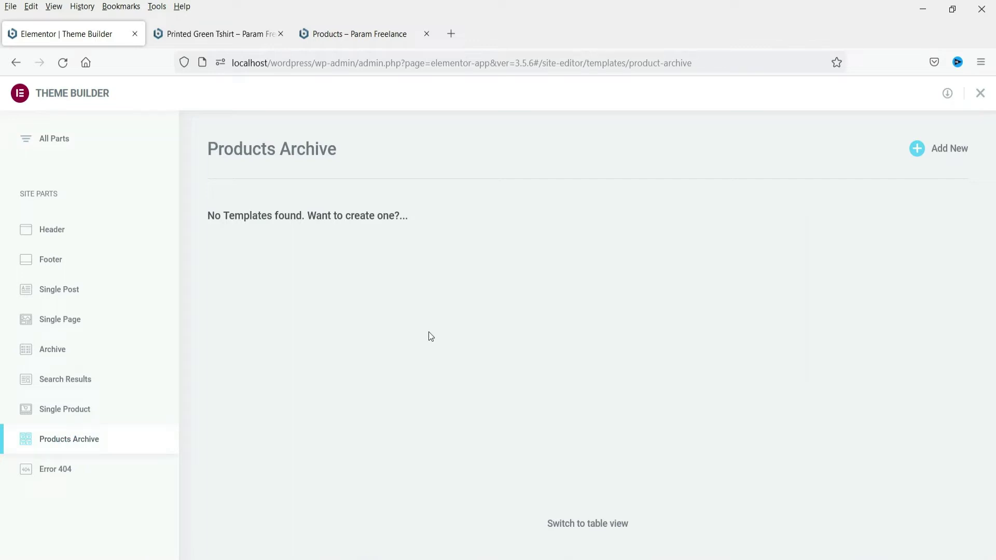
{"action": "left_click", "coordinate": [952, 150]}
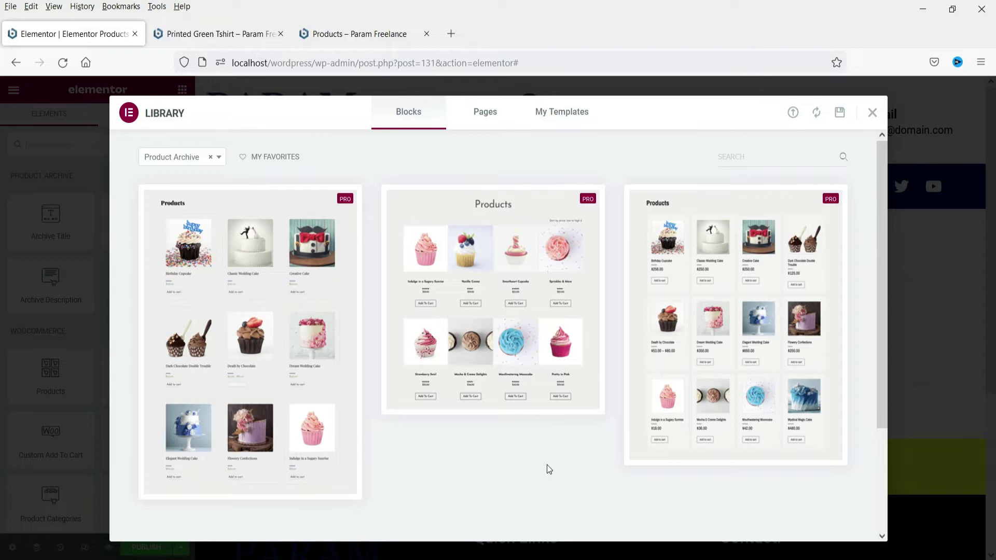
{"action": "scroll", "coordinate": [537, 446], "scroll_direction": "down", "scroll_amount": 3}
{"action": "scroll", "coordinate": [527, 434], "scroll_direction": "up", "scroll_amount": 3}
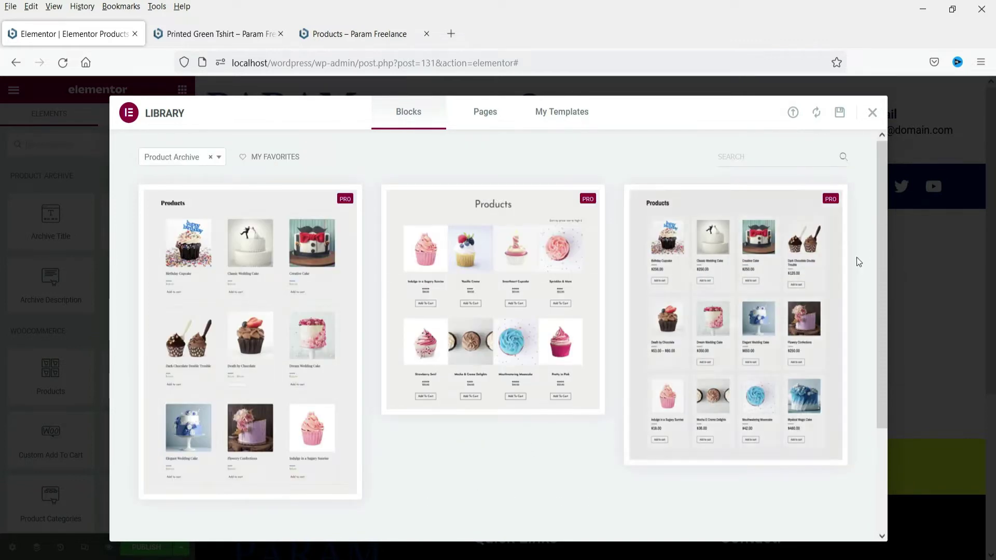
{"action": "left_click", "coordinate": [870, 116]}
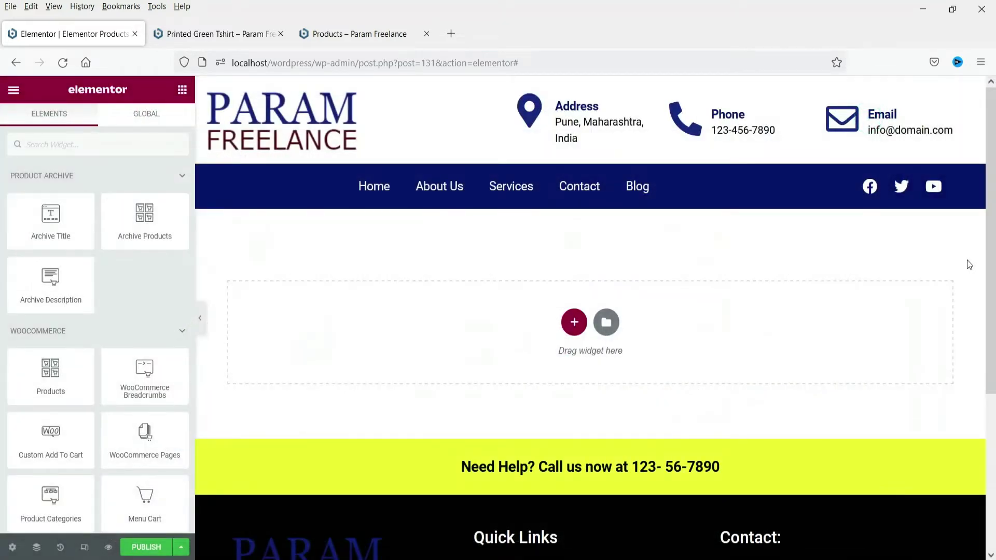
Add a single-column section to the template with 60 px of top and bottom padding.
{"action": "left_click", "coordinate": [574, 322]}
{"action": "left_click", "coordinate": [424, 361]}
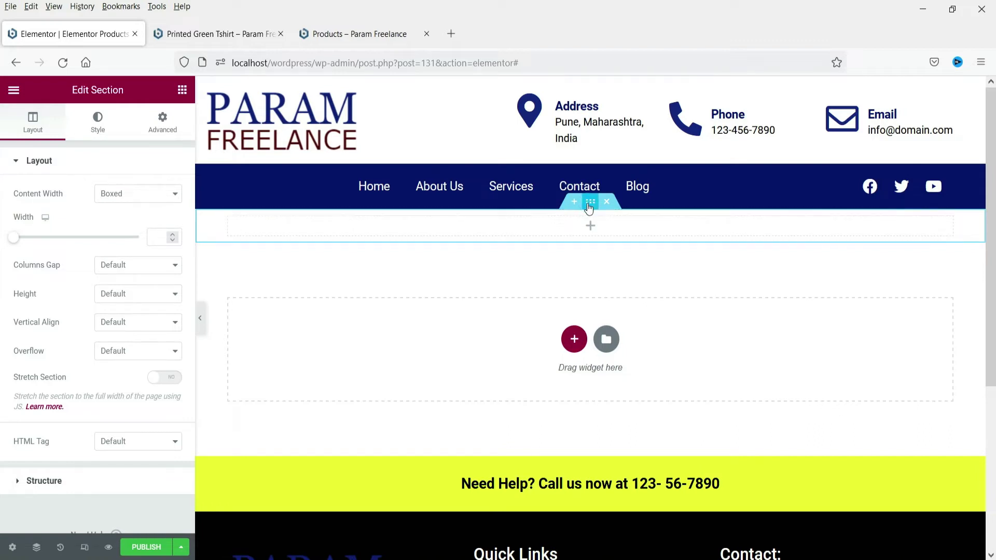
{"action": "left_click", "coordinate": [159, 127]}
{"action": "left_click", "coordinate": [164, 264]}
{"action": "left_click", "coordinate": [25, 263]}
{"action": "type", "text": "60"}
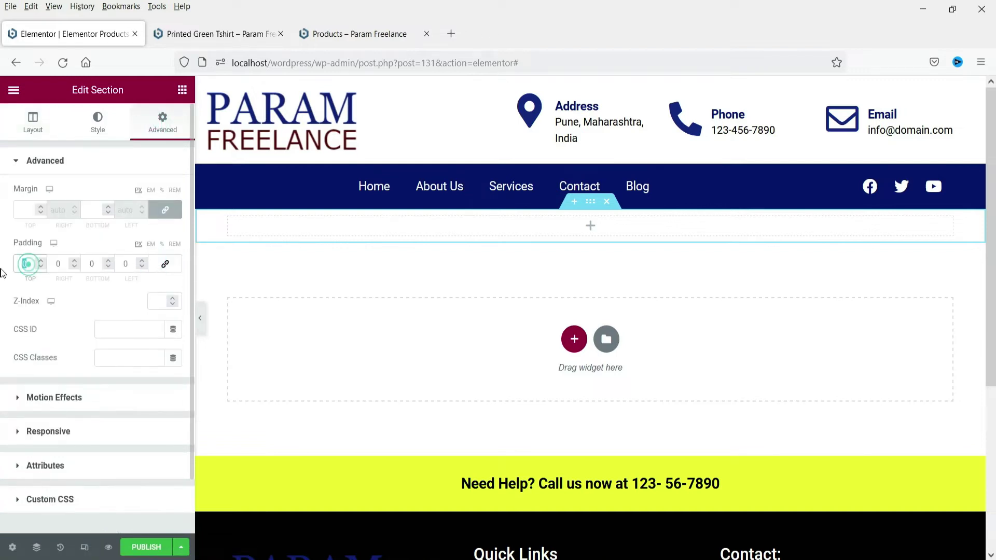
{"action": "left_click", "coordinate": [94, 265]}
{"action": "type", "text": "60"}
Give the section a gradient background with dark blue as the first color and its location at 22.
{"action": "left_click", "coordinate": [92, 135]}
{"action": "left_click", "coordinate": [120, 223]}
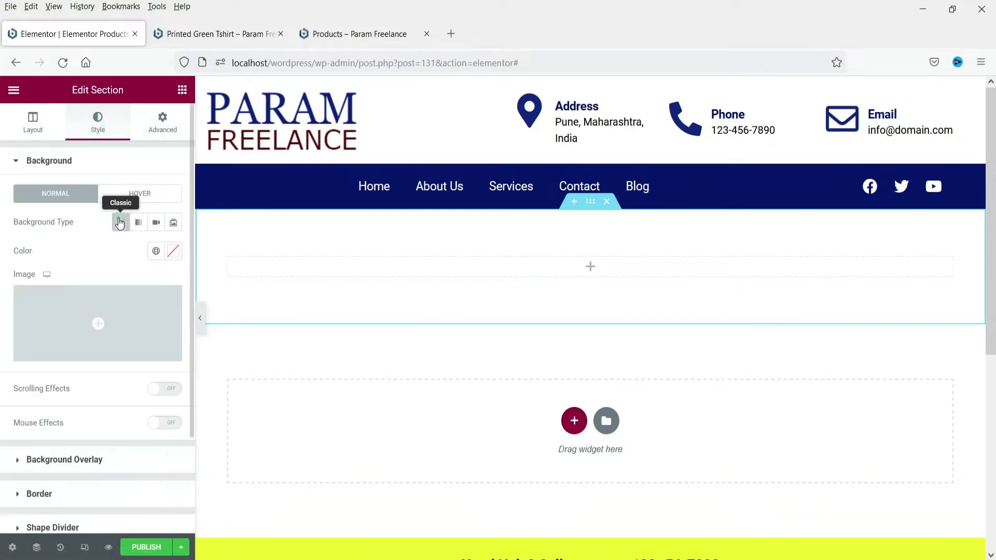
{"action": "left_click", "coordinate": [157, 254]}
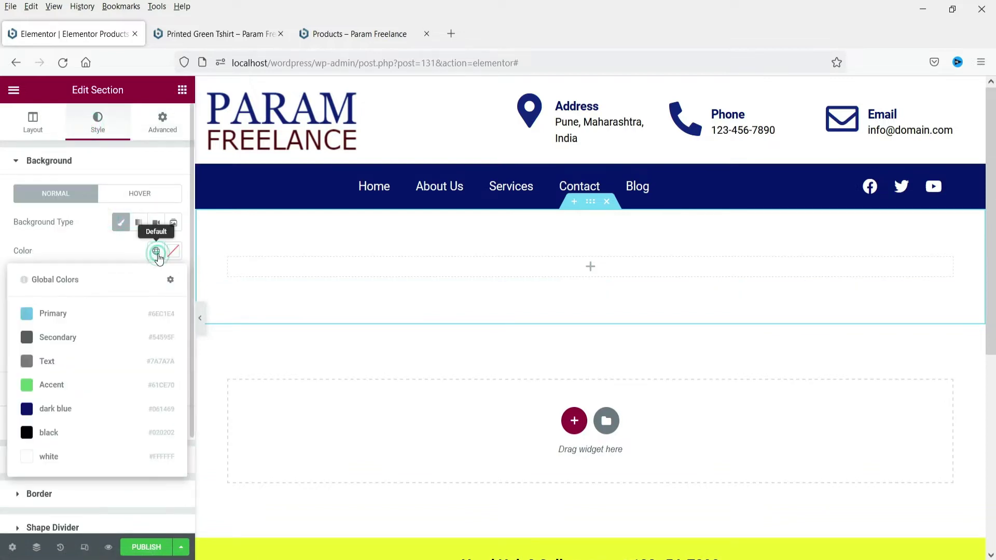
{"action": "left_click", "coordinate": [139, 224]}
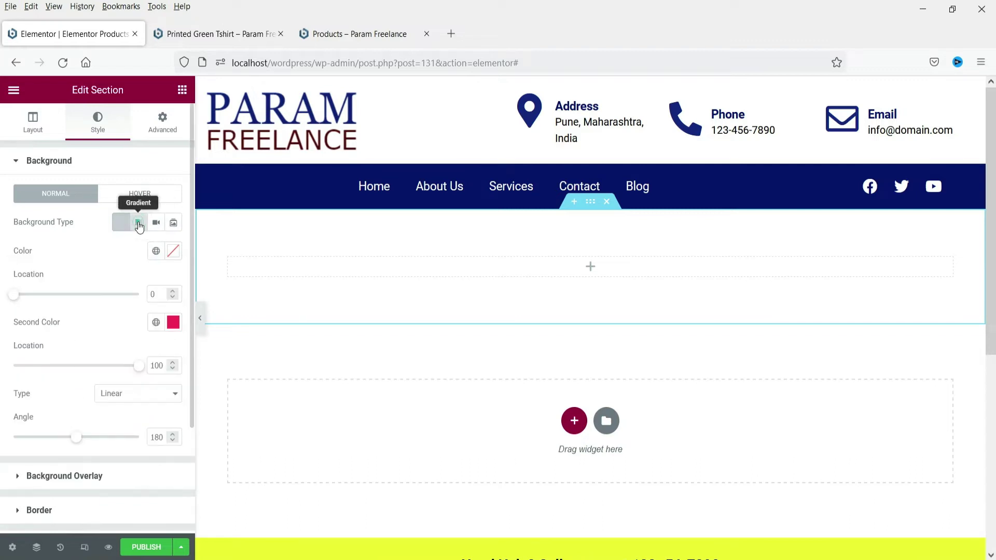
{"action": "left_click", "coordinate": [155, 251]}
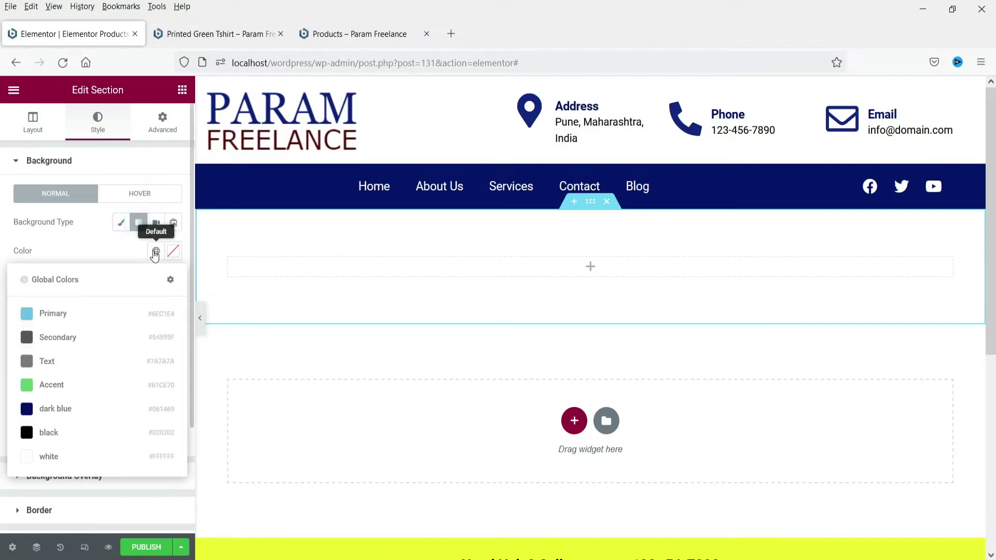
{"action": "left_click", "coordinate": [91, 410]}
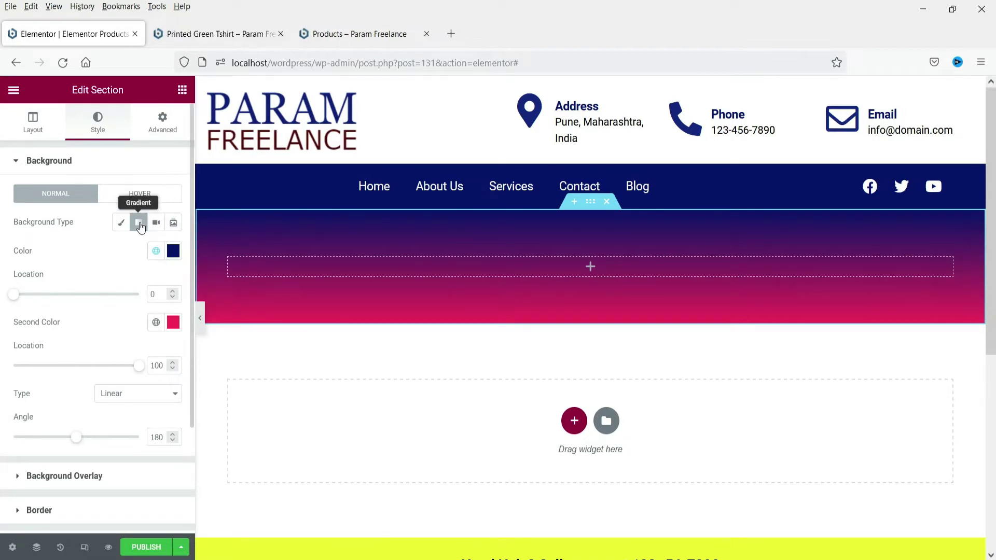
{"action": "left_click_drag", "start_coordinate": [137, 367], "coordinate": [143, 377]}
{"action": "left_click_drag", "start_coordinate": [16, 297], "coordinate": [43, 303]}
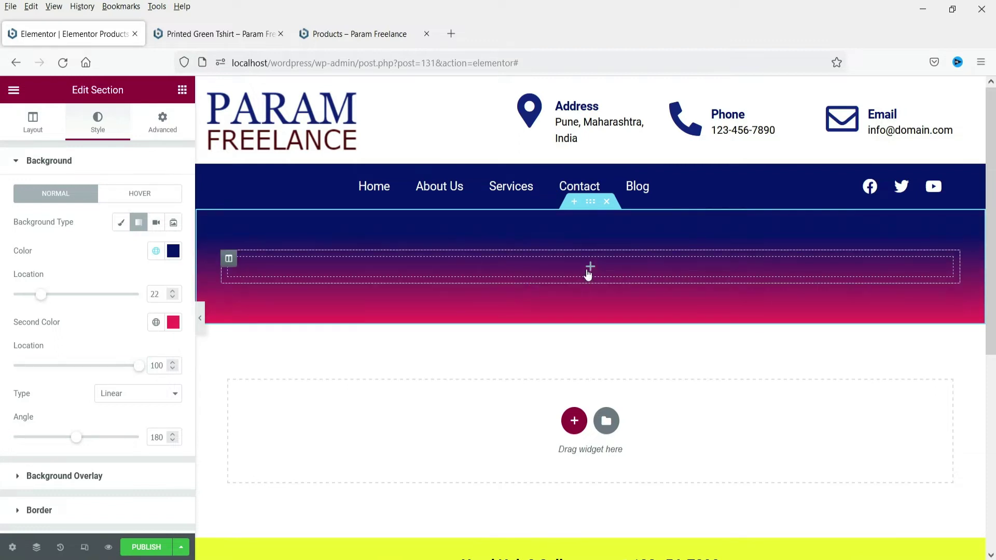
Change the gradient's first color to the dark green #07440F.
{"action": "left_click", "coordinate": [155, 251]}
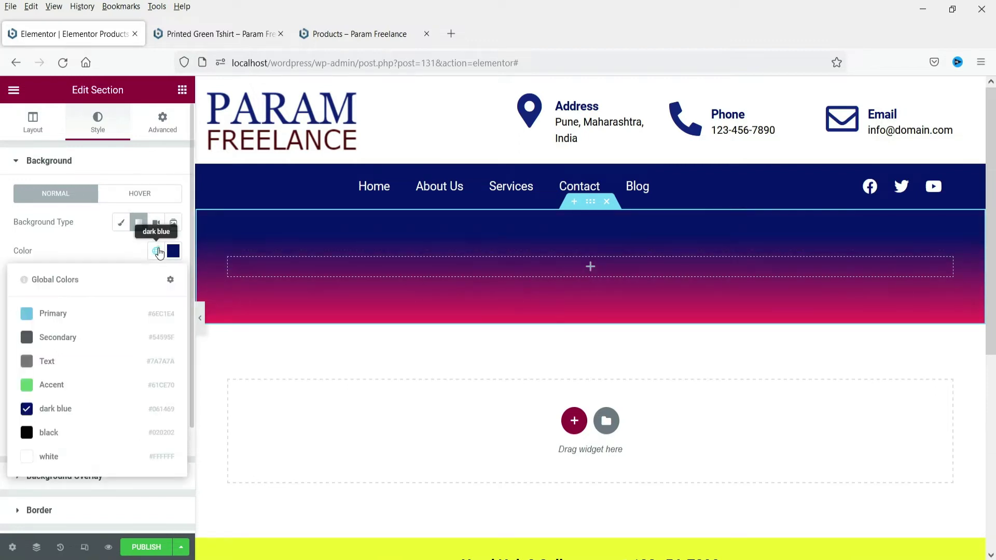
{"action": "left_click", "coordinate": [53, 386]}
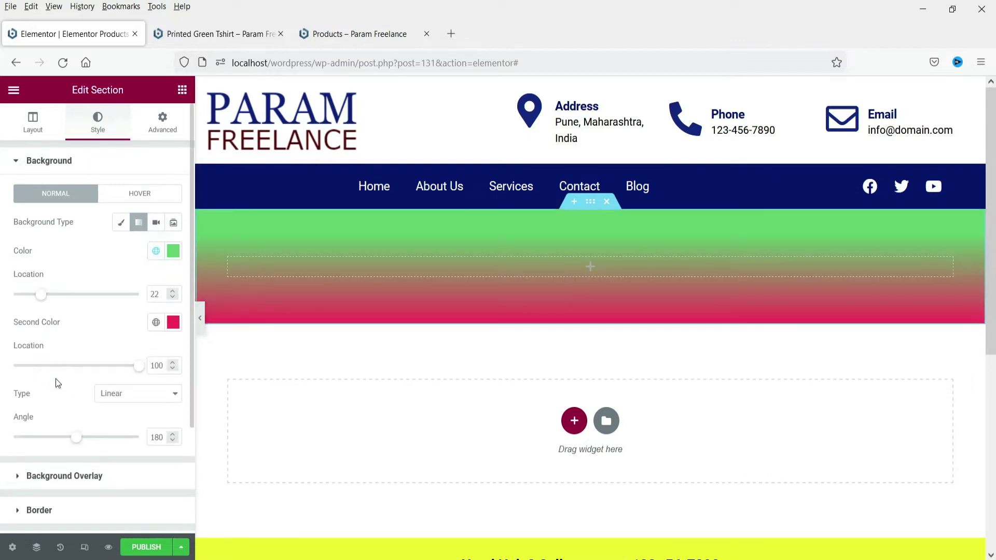
{"action": "left_click", "coordinate": [169, 253]}
{"action": "left_click", "coordinate": [135, 368]}
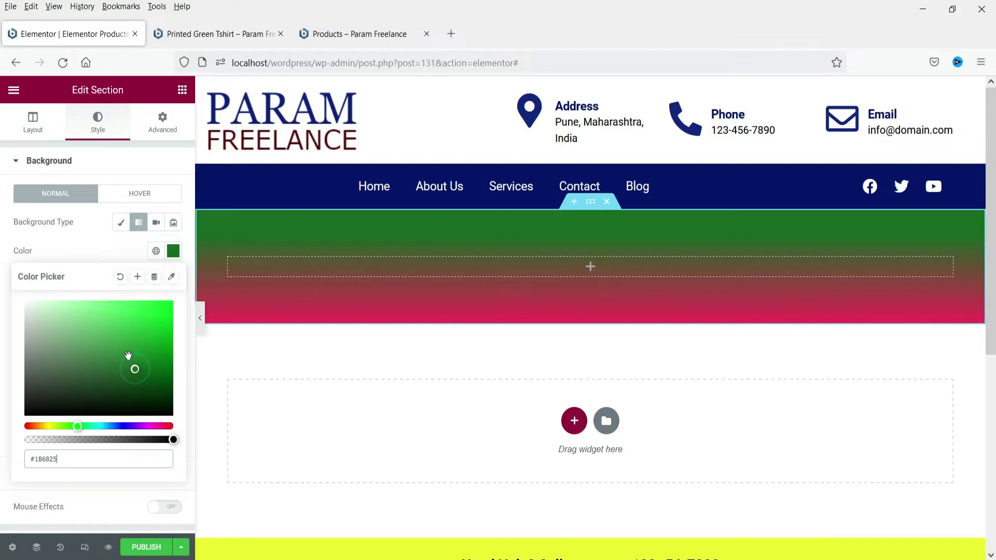
{"action": "left_click", "coordinate": [158, 385]}
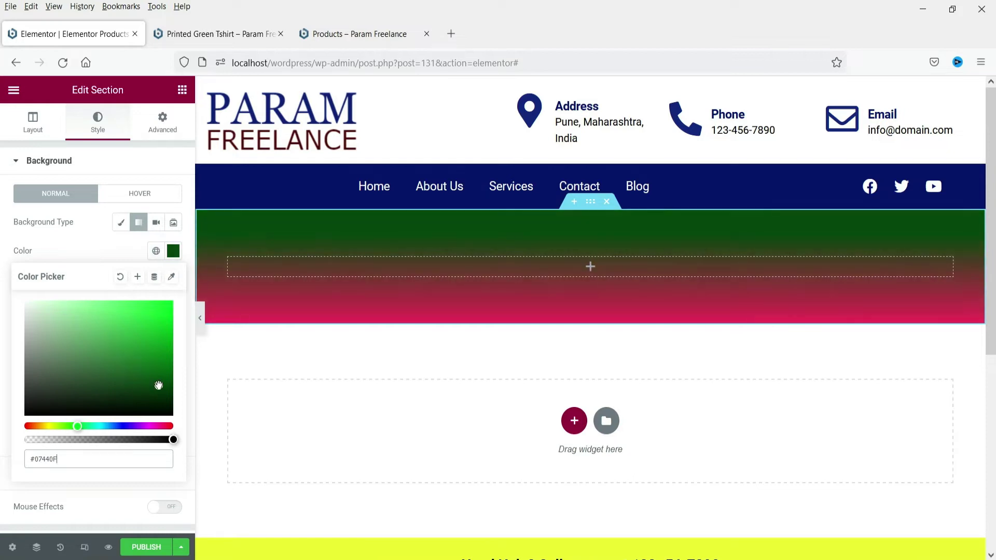
Add a Heading widget inside the gradient section, title it "All Products" and center it.
{"action": "left_click", "coordinate": [594, 269]}
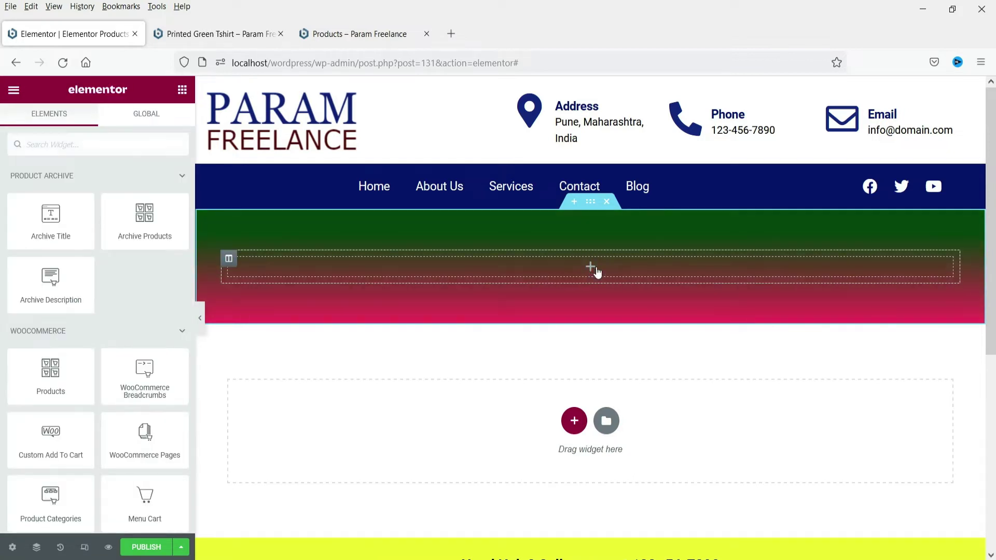
{"action": "scroll", "coordinate": [134, 382], "scroll_direction": "down", "scroll_amount": 5}
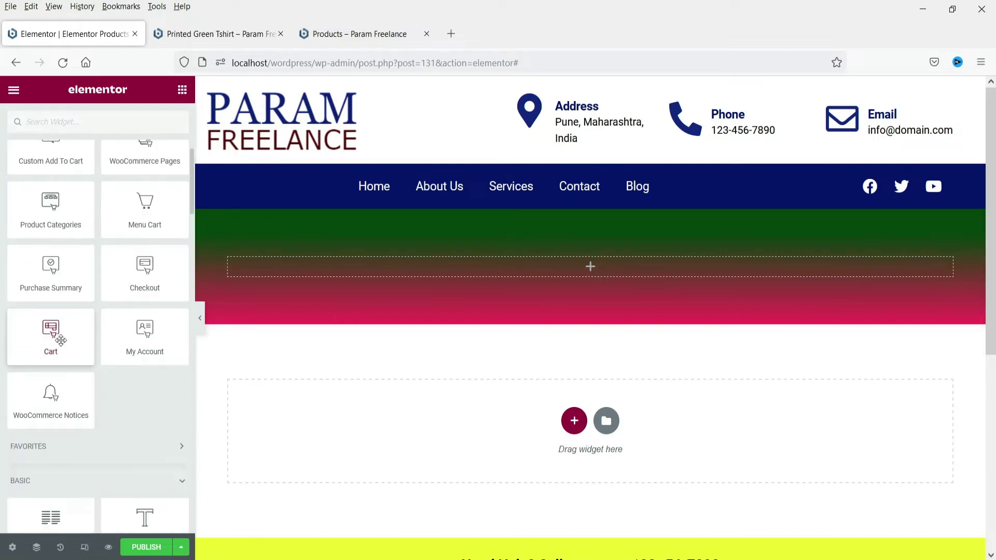
{"action": "scroll", "coordinate": [131, 368], "scroll_direction": "up", "scroll_amount": 4}
{"action": "scroll", "coordinate": [130, 367], "scroll_direction": "down", "scroll_amount": 5}
{"action": "left_click_drag", "start_coordinate": [143, 445], "coordinate": [500, 265]}
{"action": "triple_click", "coordinate": [109, 209]}
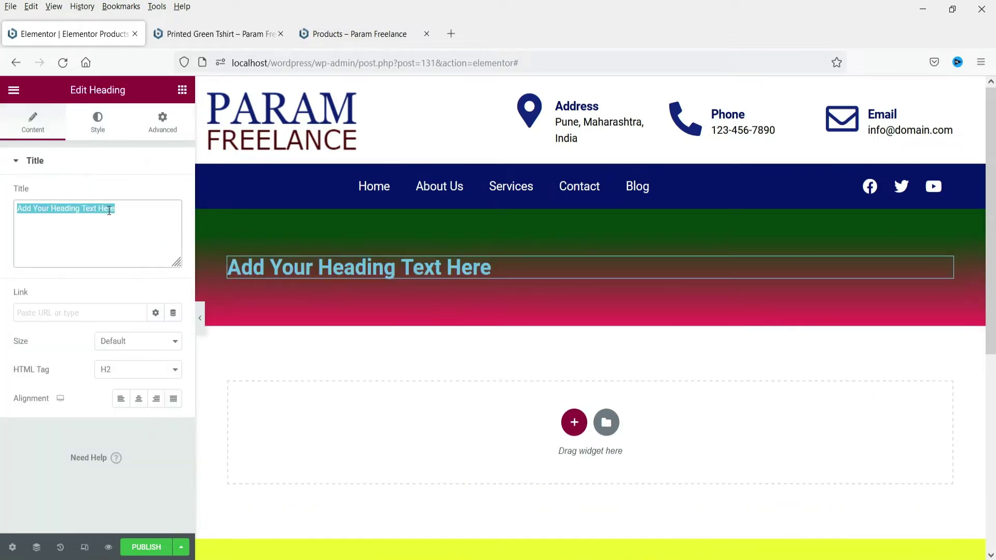
{"action": "type", "text": "All Products"}
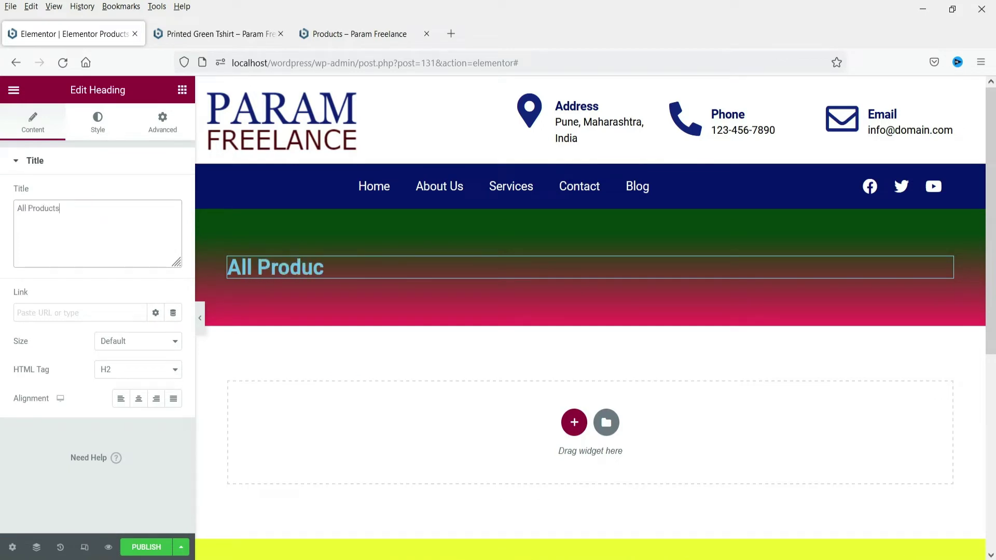
{"action": "left_click", "coordinate": [138, 398]}
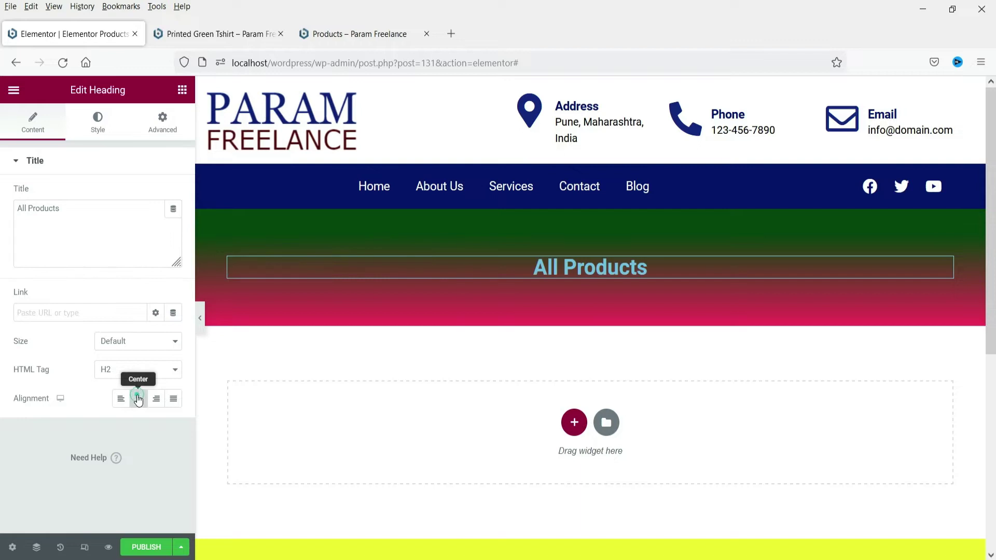
Style the "All Products" heading with the global white text color and a font weight of 500.
{"action": "left_click", "coordinate": [84, 129]}
{"action": "left_click", "coordinate": [156, 194]}
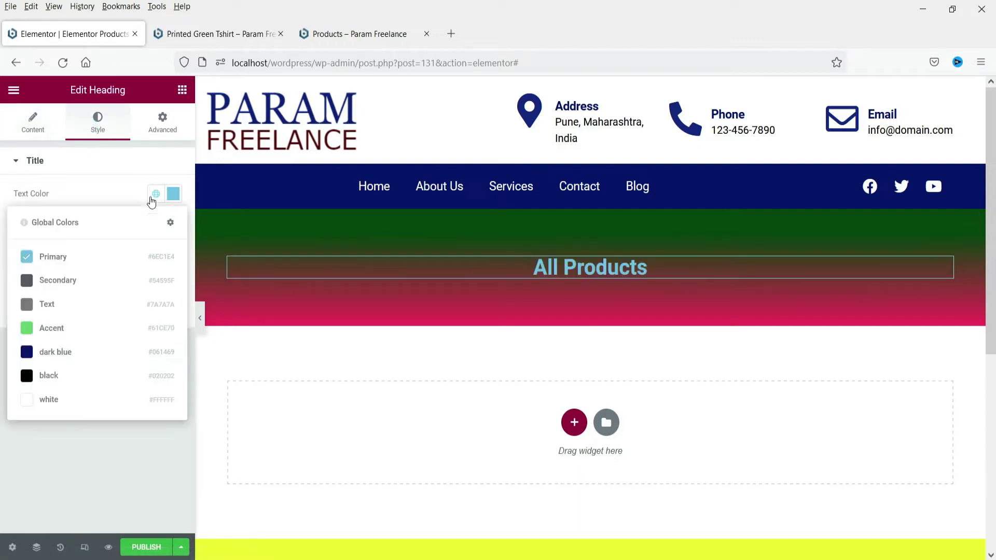
{"action": "left_click", "coordinate": [76, 400]}
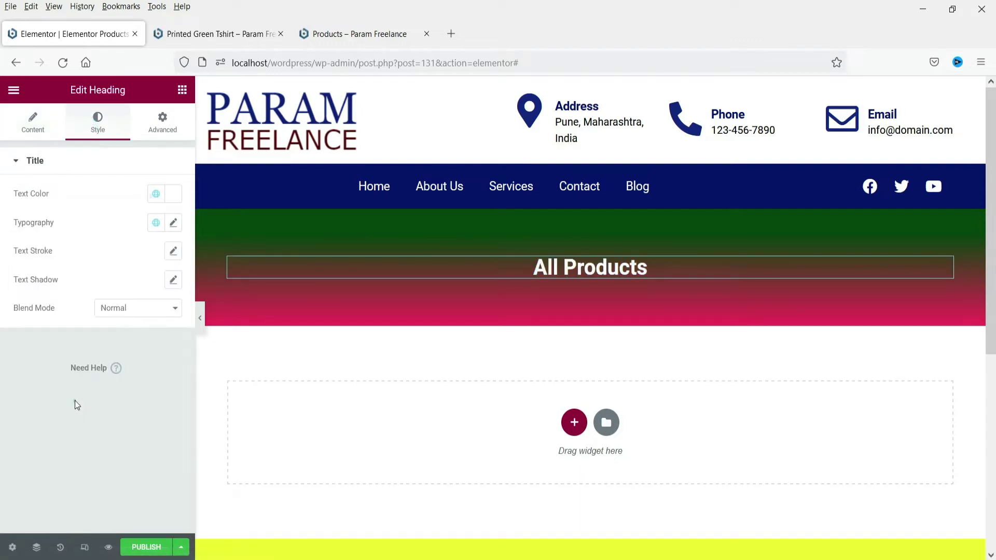
{"action": "left_click", "coordinate": [173, 223]}
{"action": "left_click", "coordinate": [125, 365]}
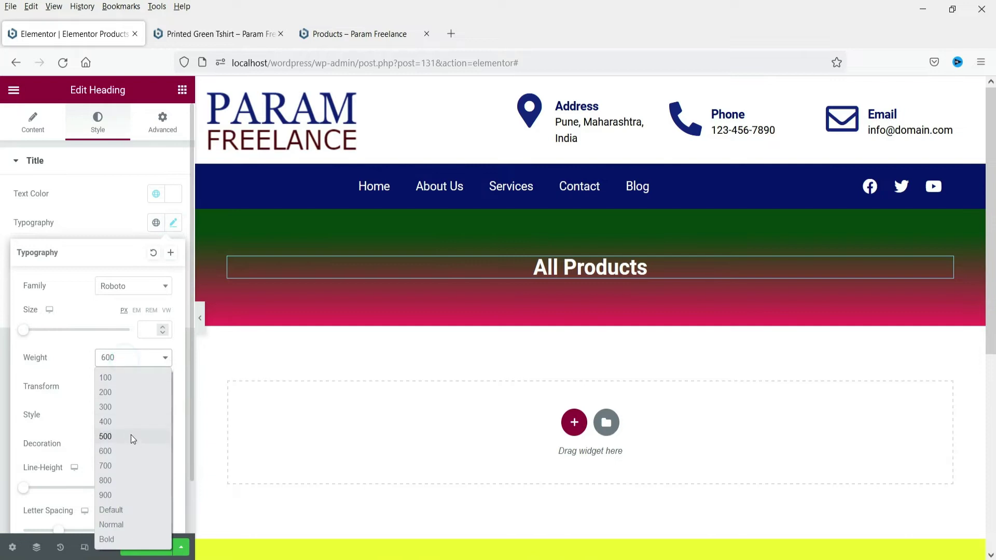
{"action": "left_click", "coordinate": [130, 434]}
{"action": "left_click", "coordinate": [434, 361]}
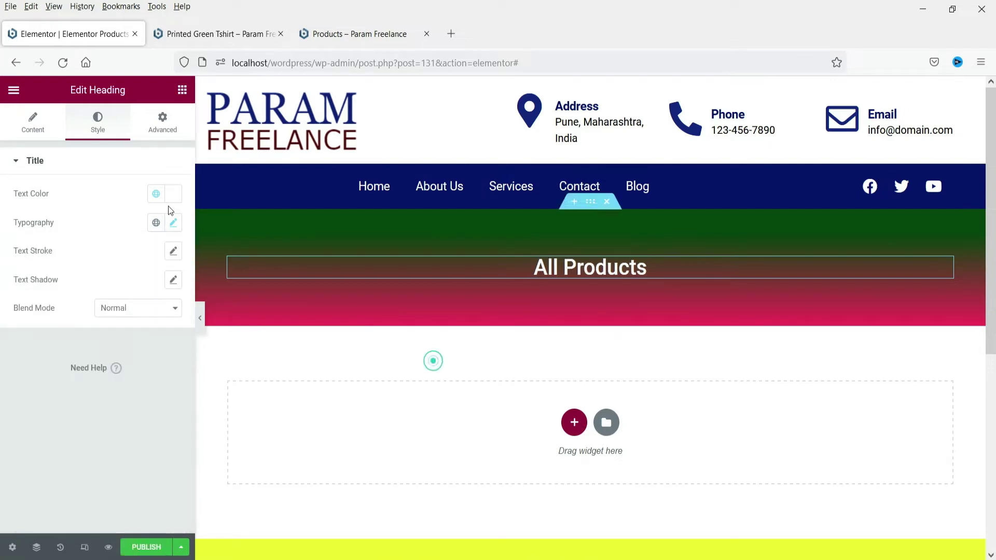
Add another single-column section below the "All Products" banner.
{"action": "left_click", "coordinate": [181, 92]}
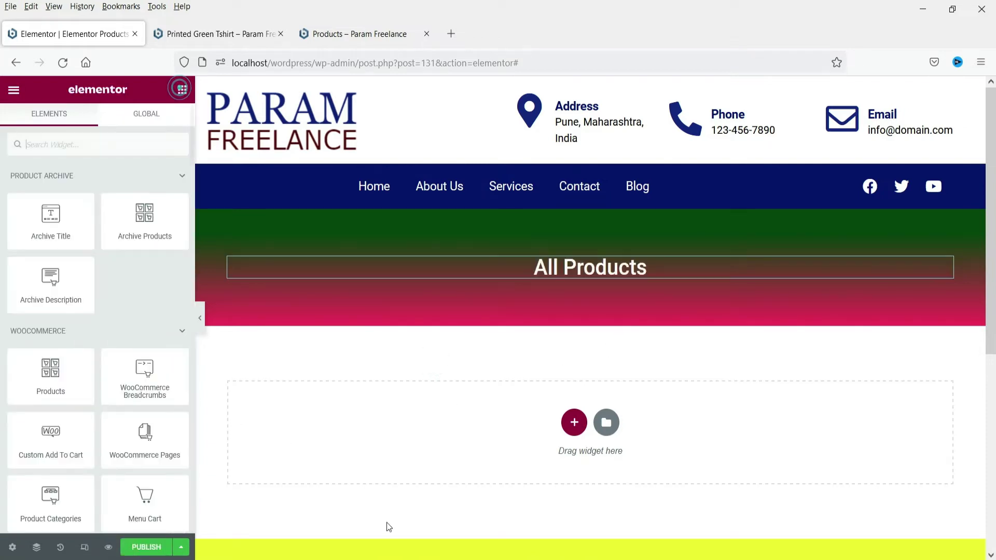
{"action": "left_click", "coordinate": [574, 422]}
{"action": "left_click", "coordinate": [402, 463]}
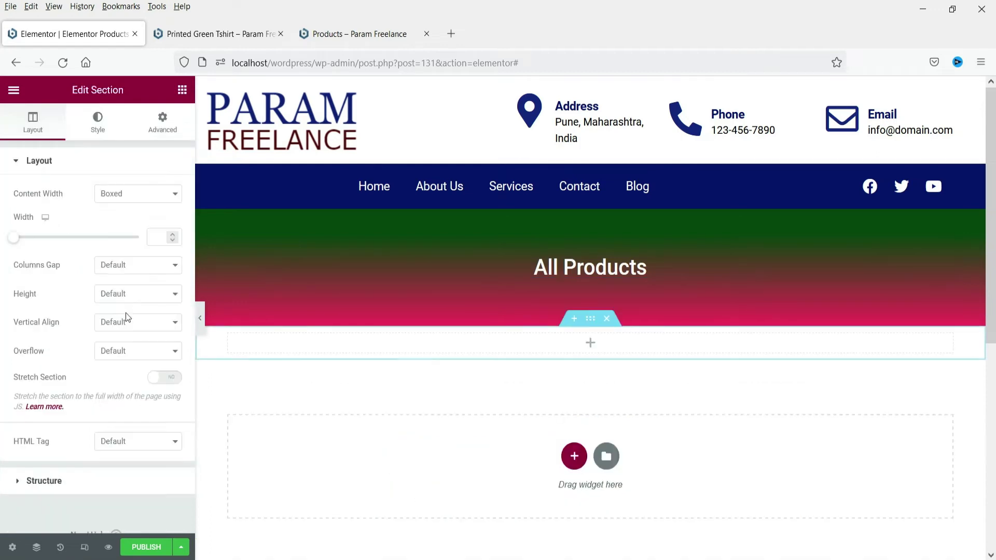
Set the new section's top and bottom padding to 60 px each, leaving the sides at 0.
{"action": "left_click", "coordinate": [164, 124]}
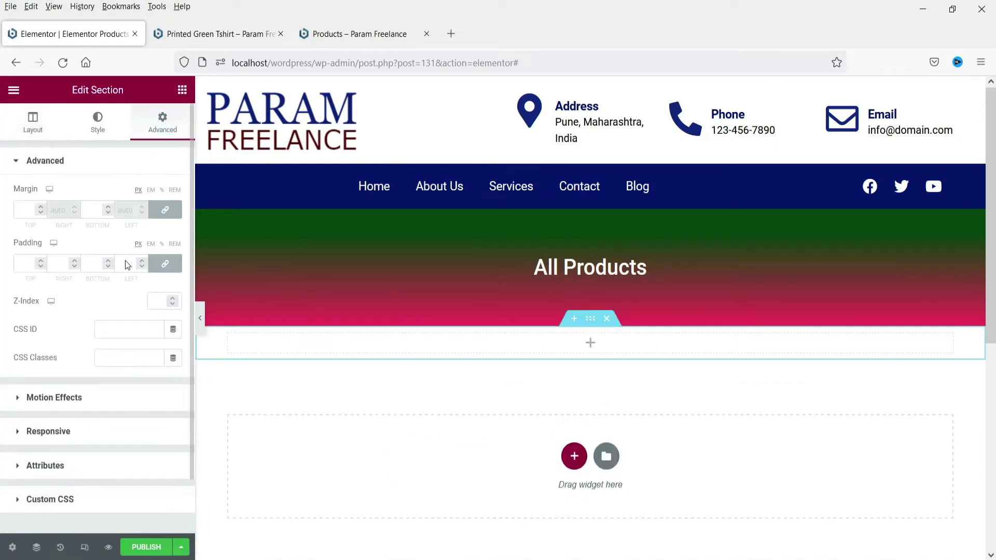
{"action": "left_click", "coordinate": [166, 264]}
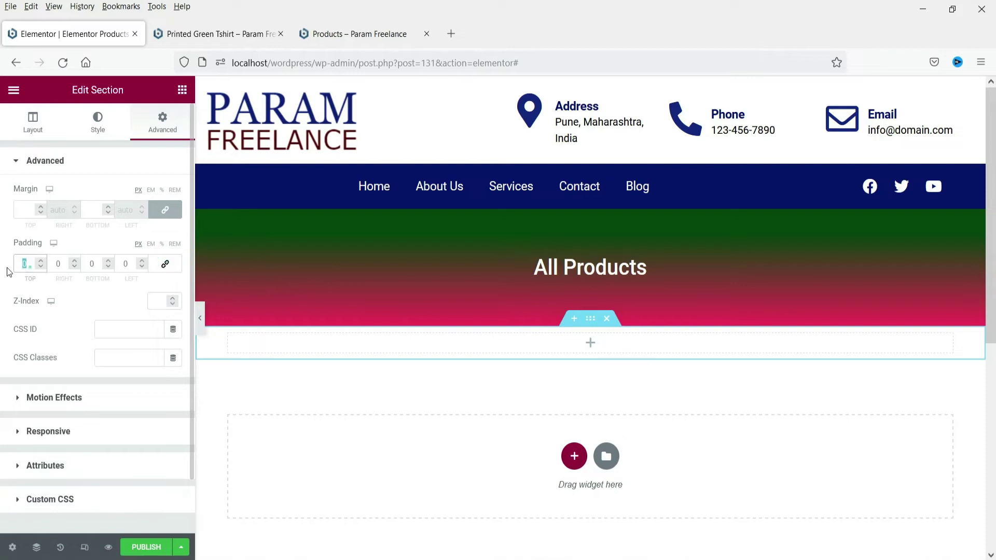
{"action": "double_click", "coordinate": [24, 264]}
{"action": "type", "text": "60"}
{"action": "double_click", "coordinate": [90, 265]}
{"action": "type", "text": "60"}
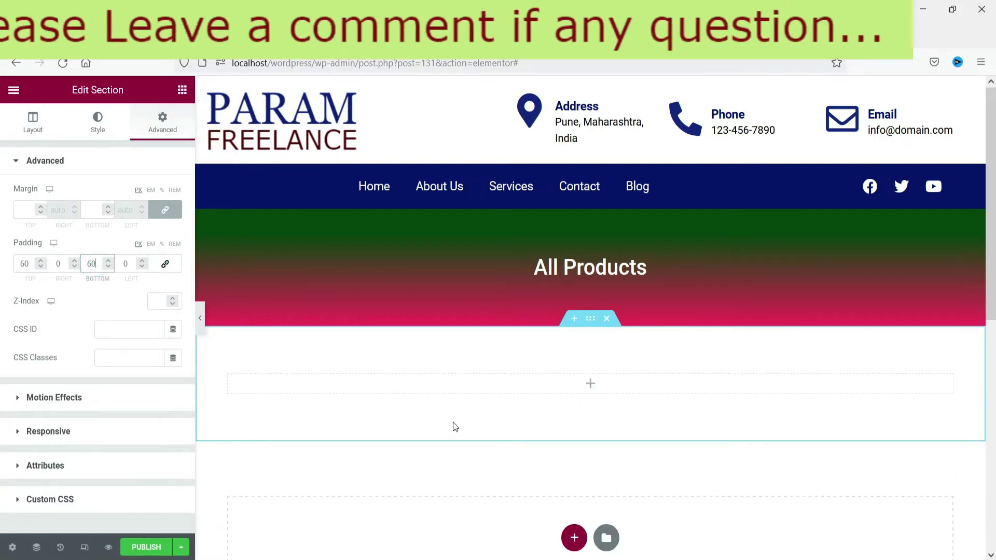
{"action": "left_click", "coordinate": [453, 422]}
Add an Archive Products widget to the new section and look over the product grid.
{"action": "left_click", "coordinate": [589, 385]}
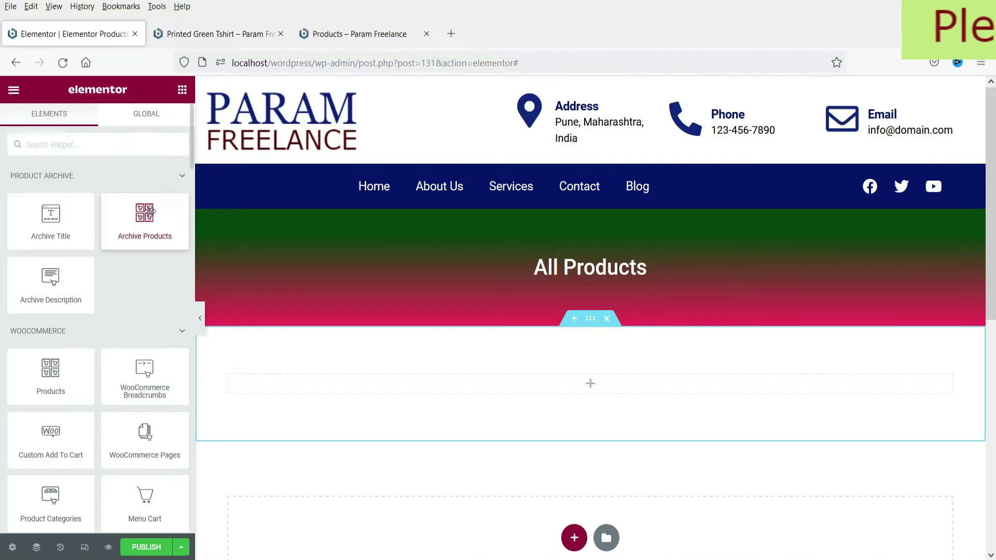
{"action": "left_click_drag", "start_coordinate": [141, 211], "coordinate": [389, 382]}
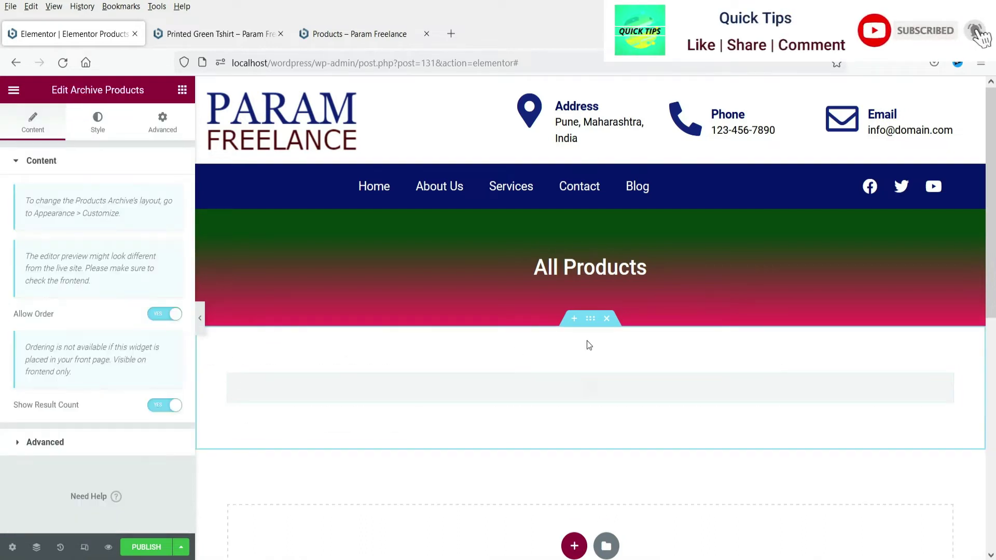
{"action": "scroll", "coordinate": [868, 369], "scroll_direction": "down", "scroll_amount": 5}
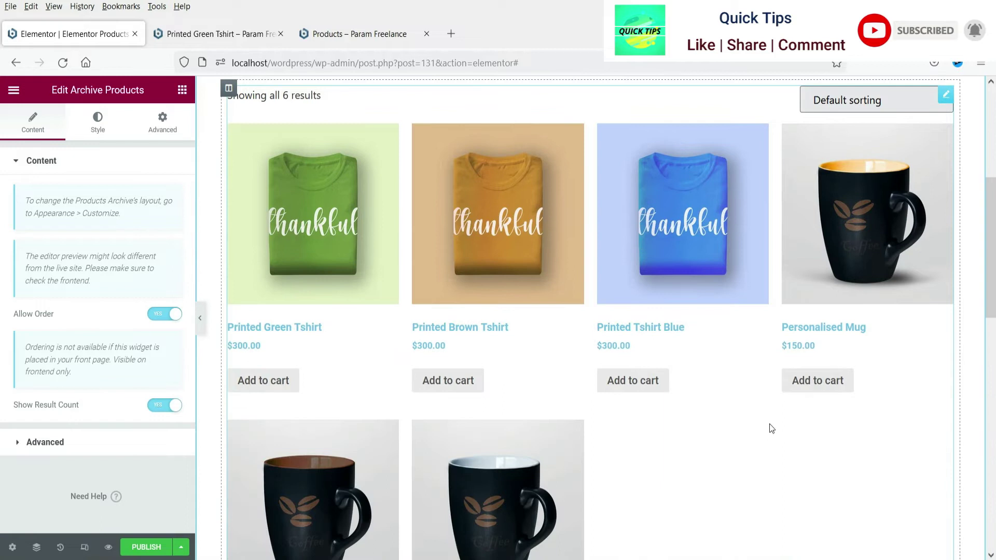
{"action": "scroll", "coordinate": [768, 429], "scroll_direction": "up", "scroll_amount": 4}
{"action": "scroll", "coordinate": [318, 312], "scroll_direction": "down", "scroll_amount": 3}
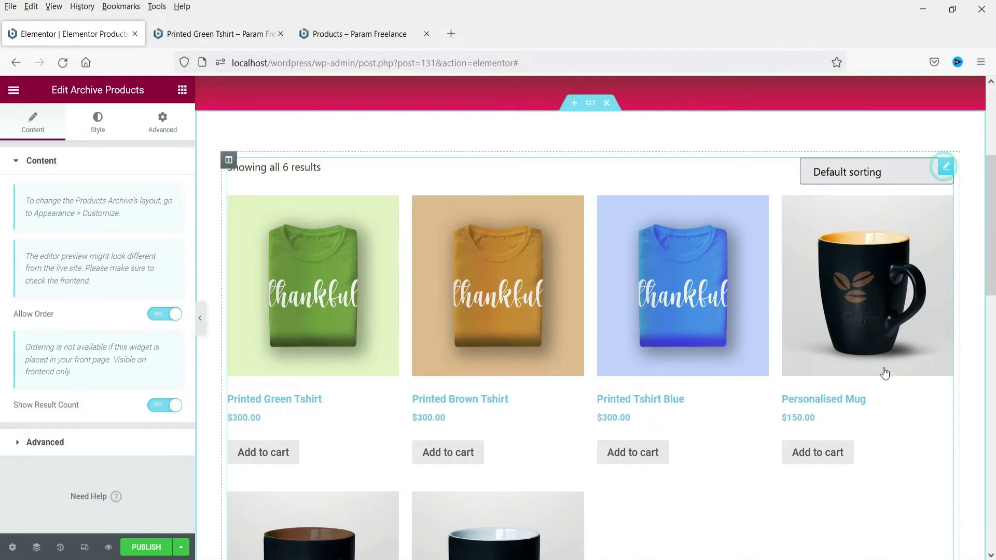
Center-align the products in the Archive Products widget's style settings.
{"action": "left_click", "coordinate": [45, 441]}
{"action": "left_click", "coordinate": [93, 124]}
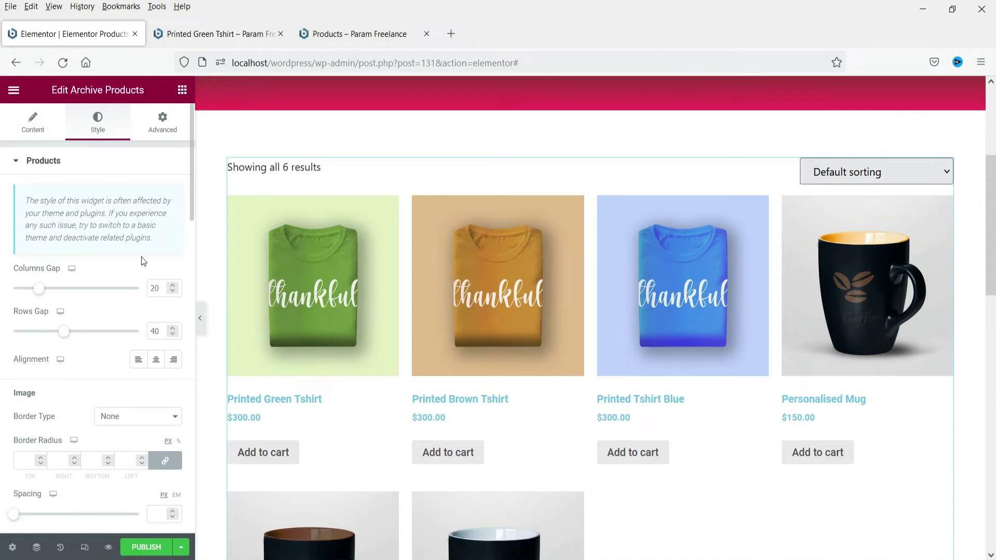
{"action": "scroll", "coordinate": [143, 261], "scroll_direction": "down", "scroll_amount": 2}
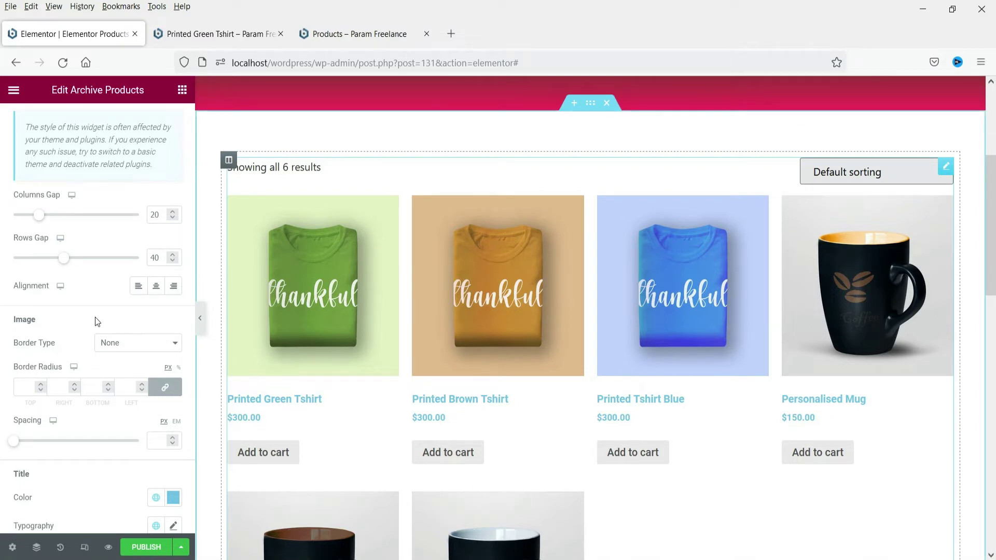
{"action": "scroll", "coordinate": [95, 317], "scroll_direction": "up", "scroll_amount": 2}
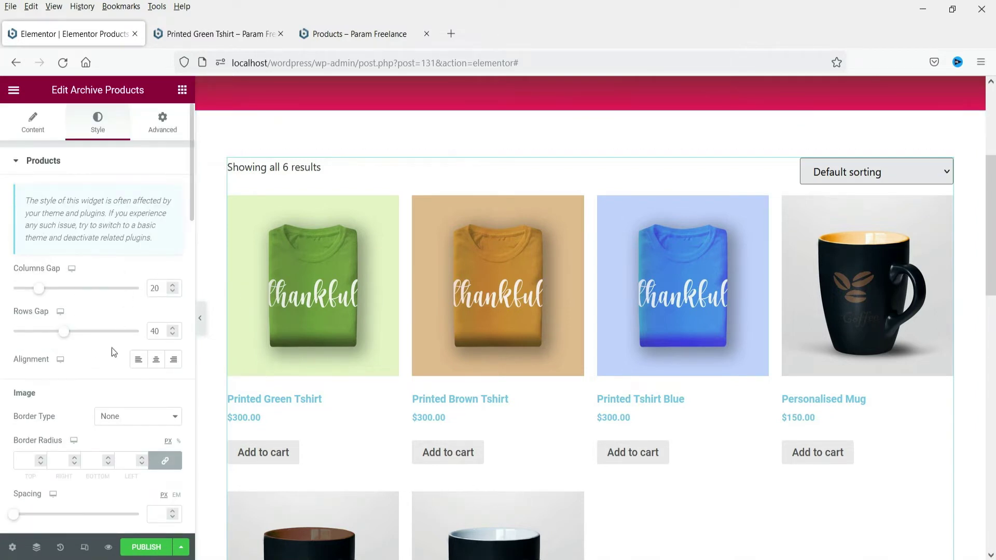
{"action": "left_click", "coordinate": [155, 369]}
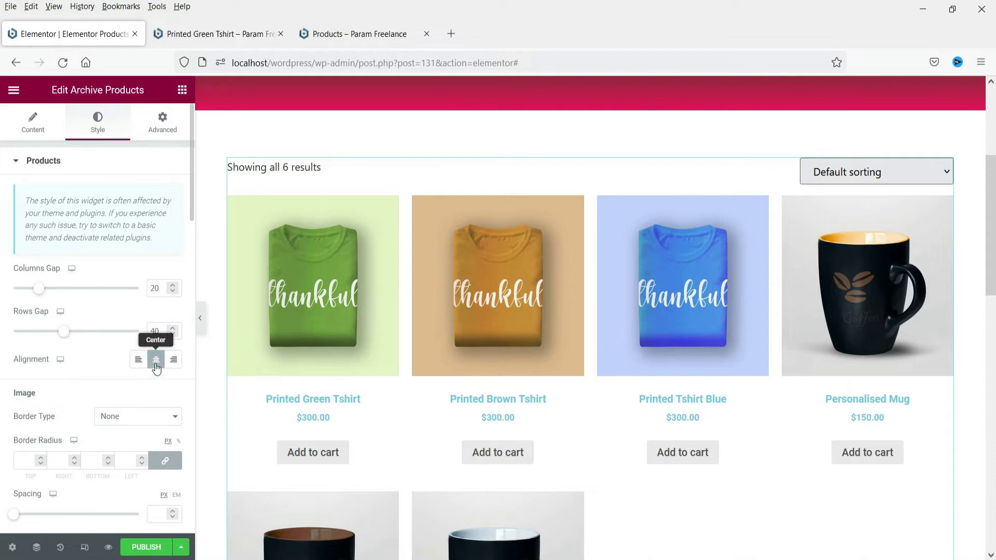
{"action": "scroll", "coordinate": [104, 275], "scroll_direction": "down", "scroll_amount": 3}
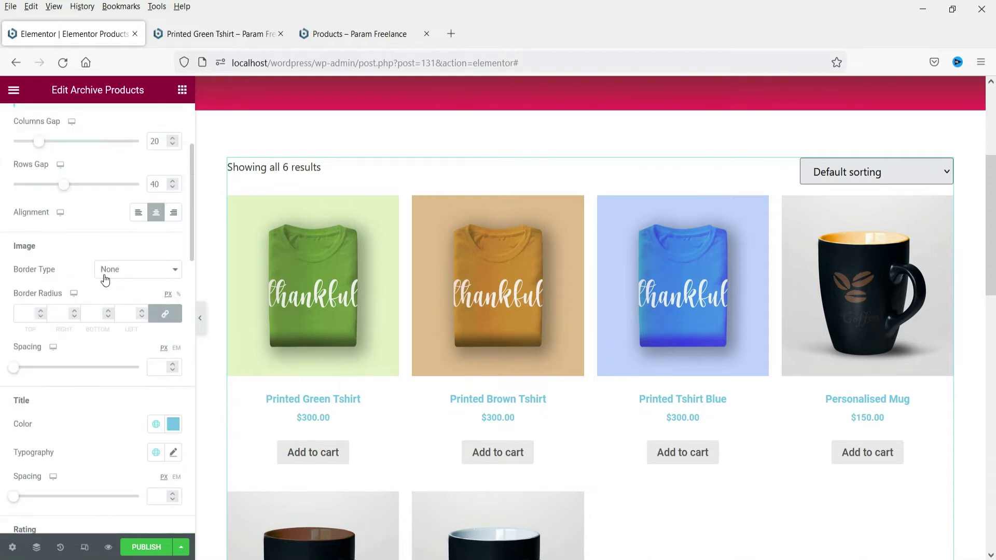
{"action": "left_click", "coordinate": [117, 271]}
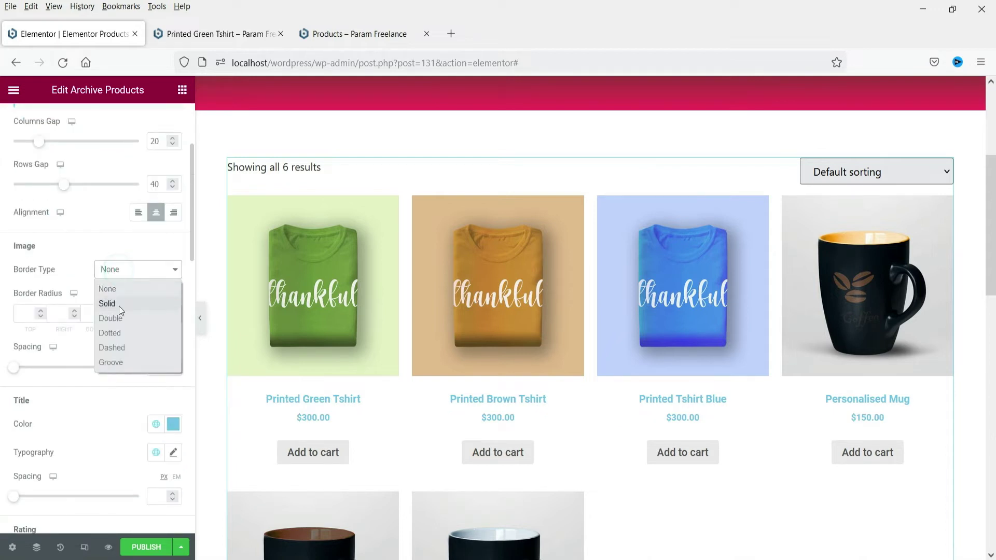
{"action": "left_click", "coordinate": [128, 269]}
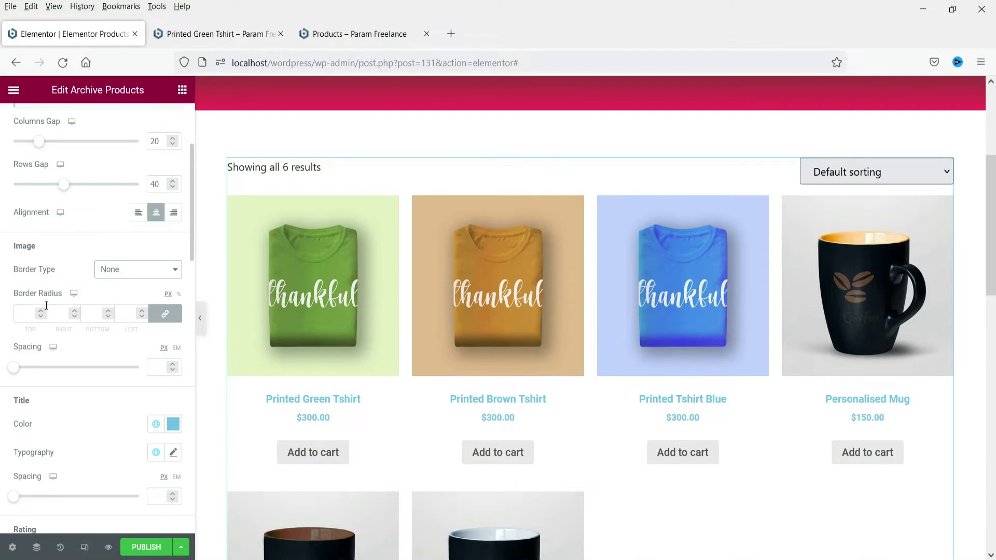
Style the product titles with the global dark blue color and a font size of 18 px.
{"action": "scroll", "coordinate": [80, 353], "scroll_direction": "down", "scroll_amount": 3}
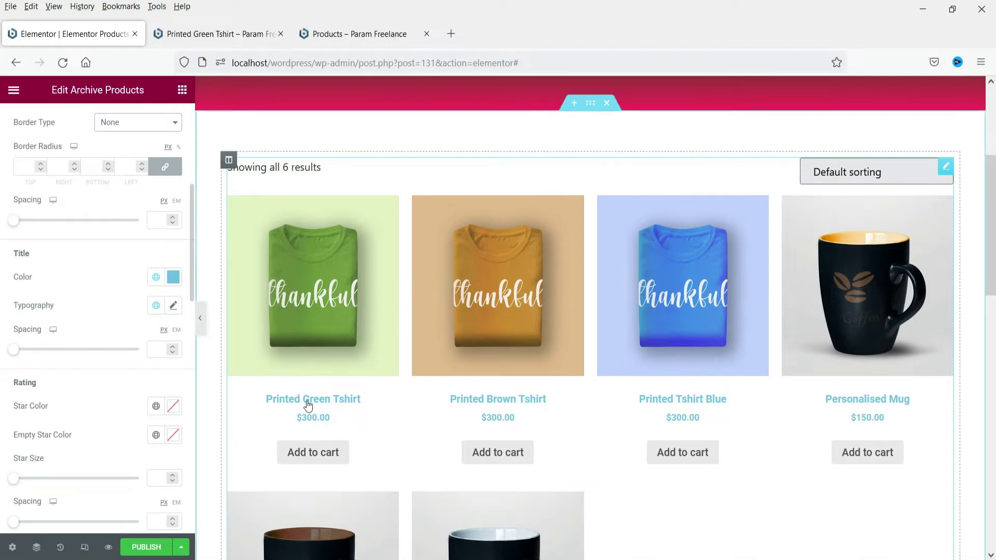
{"action": "left_click", "coordinate": [155, 276]}
{"action": "left_click", "coordinate": [103, 322]}
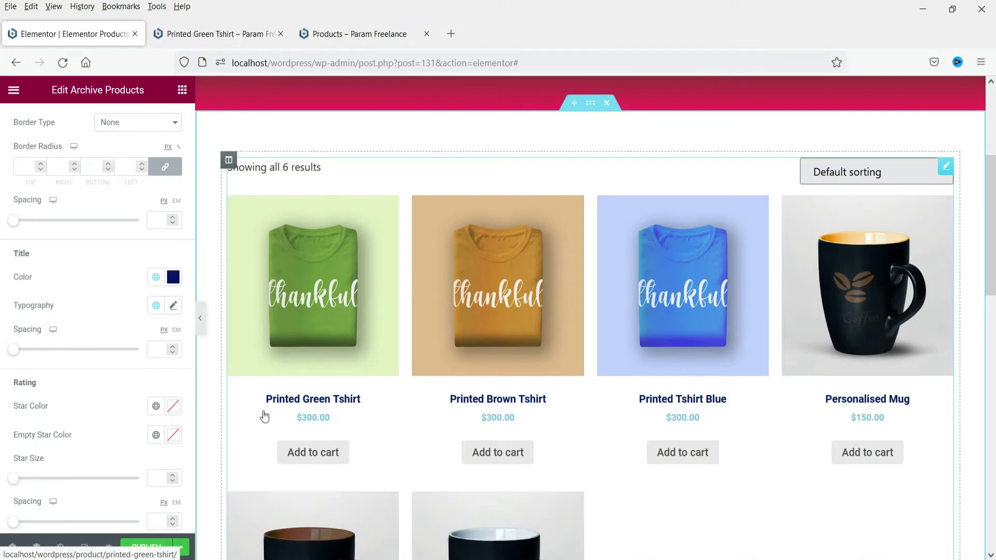
{"action": "left_click", "coordinate": [173, 305]}
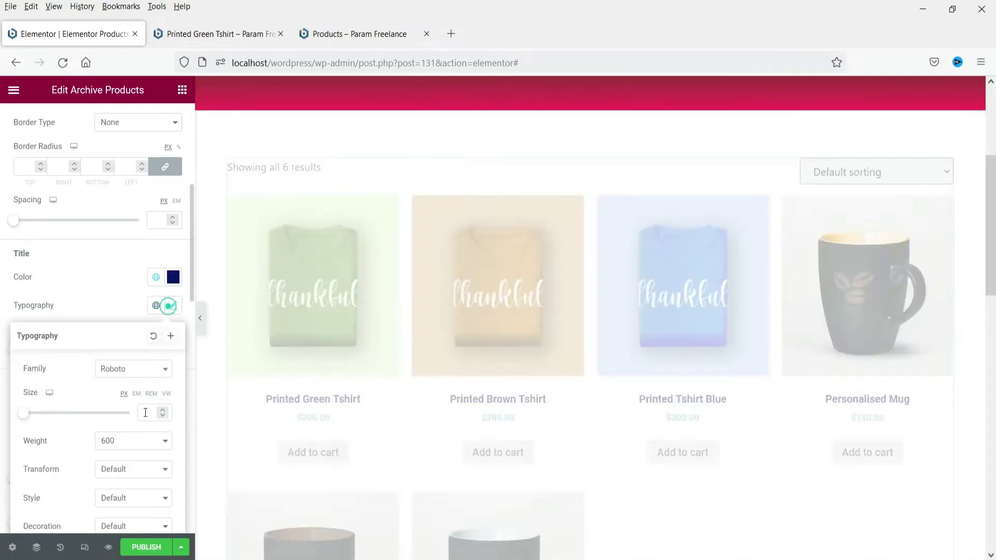
{"action": "left_click", "coordinate": [147, 412]}
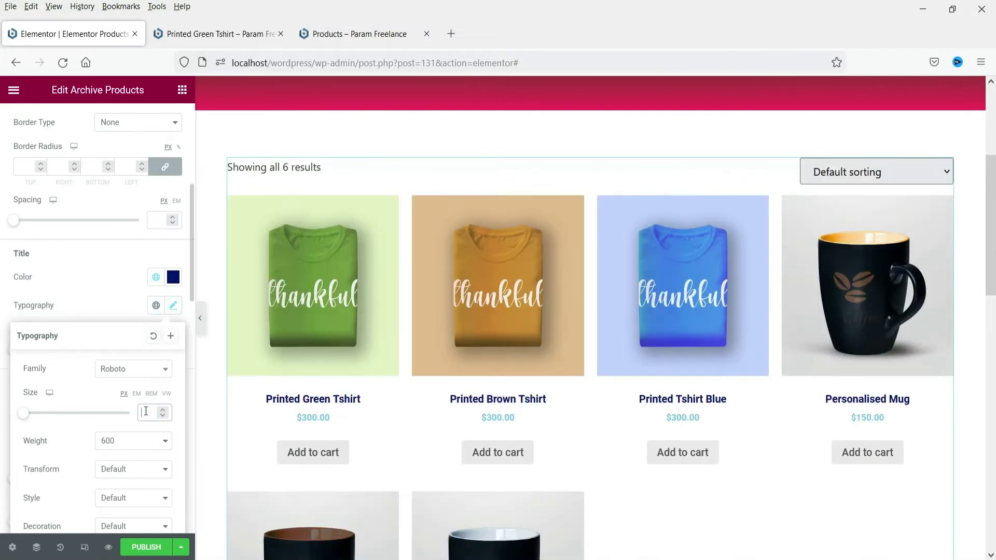
{"action": "type", "text": "18"}
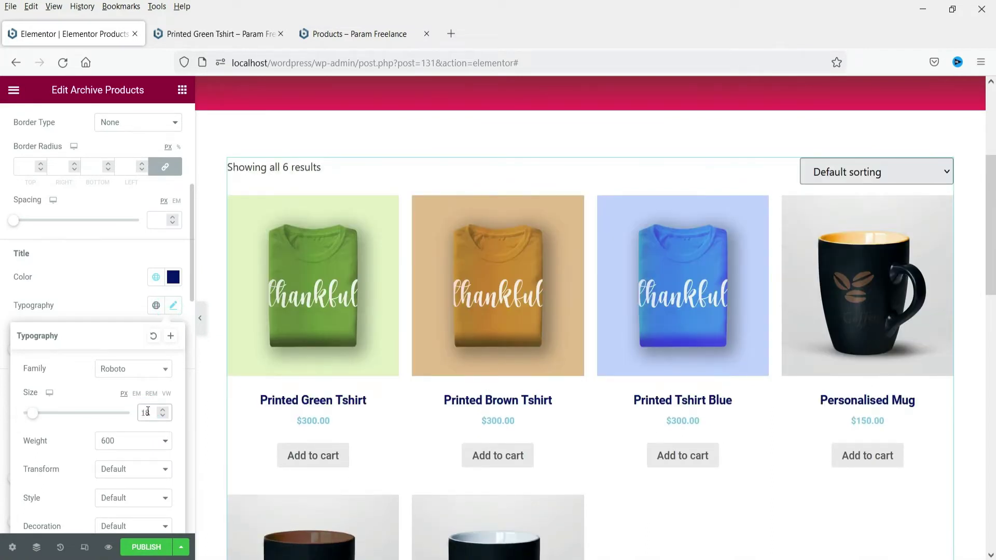
{"action": "left_click", "coordinate": [91, 268]}
Style the product prices with the global black color and a font size of 25 px.
{"action": "scroll", "coordinate": [91, 268], "scroll_direction": "down", "scroll_amount": 3}
{"action": "left_click", "coordinate": [156, 430]}
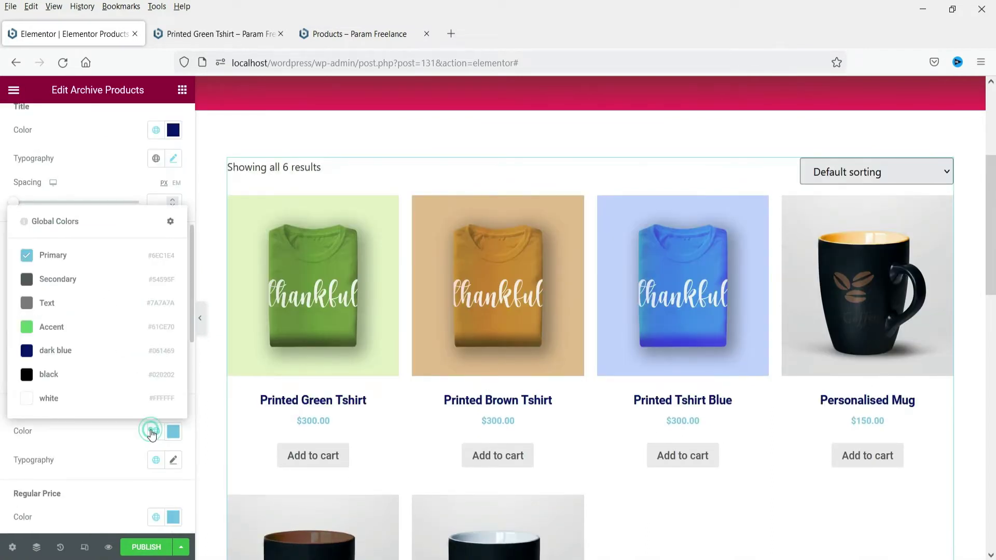
{"action": "left_click", "coordinate": [64, 379]}
{"action": "left_click", "coordinate": [173, 460]}
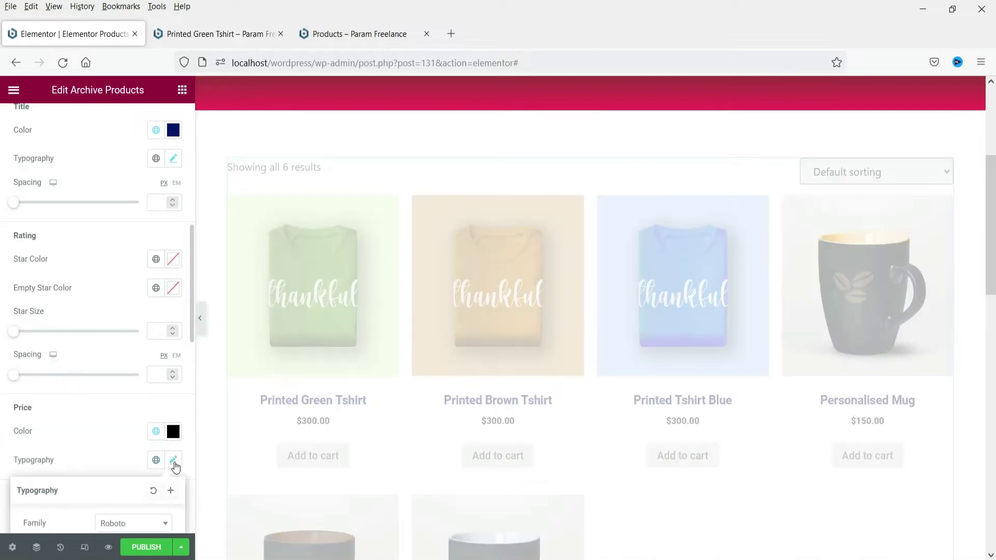
{"action": "scroll", "coordinate": [101, 389], "scroll_direction": "down", "scroll_amount": 5}
{"action": "left_click", "coordinate": [150, 274]}
{"action": "left_click", "coordinate": [151, 275]}
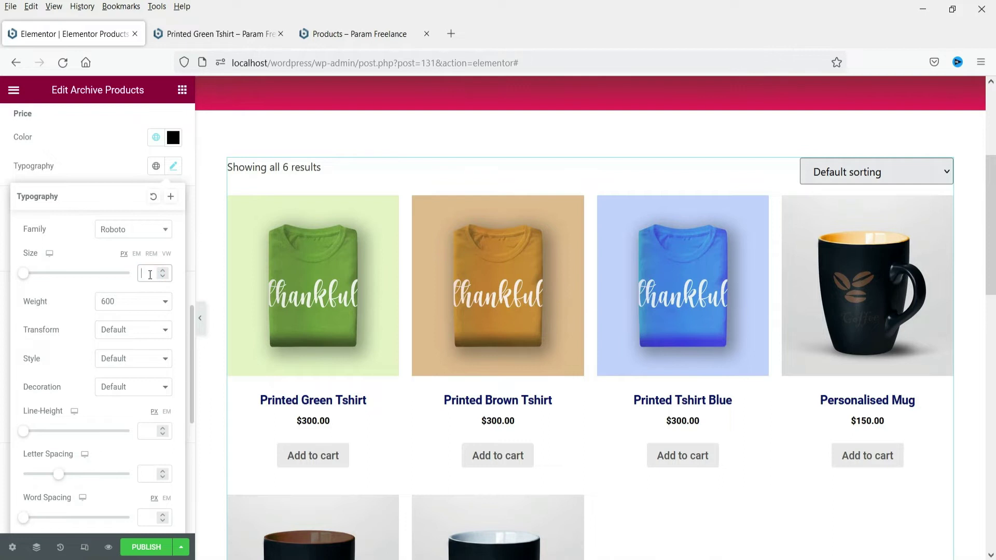
{"action": "type", "text": "25"}
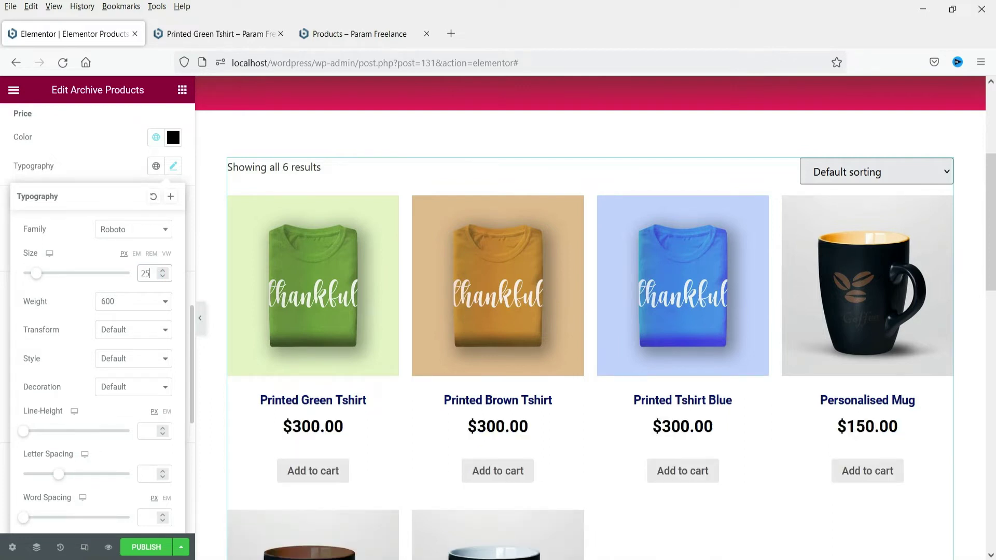
{"action": "left_click", "coordinate": [93, 169]}
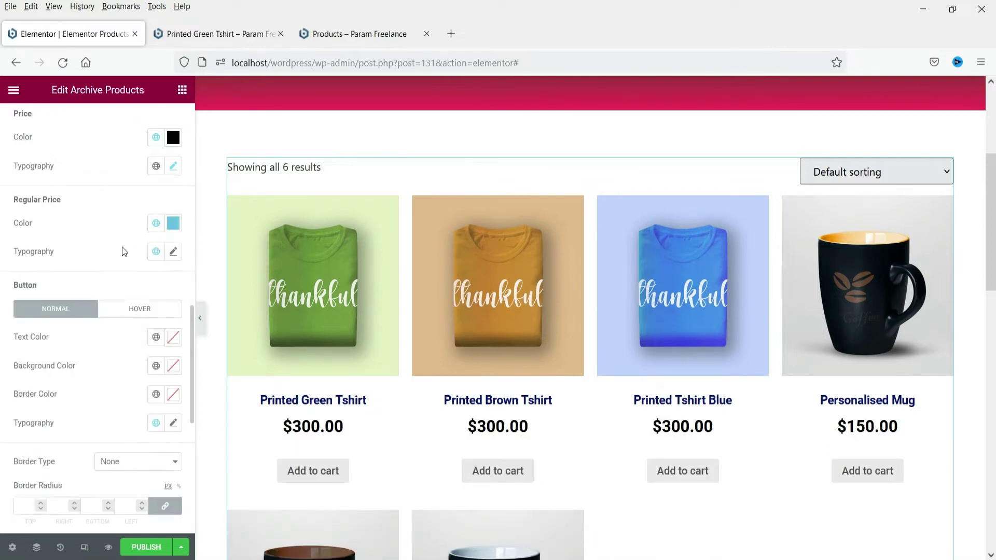
Give the "Add to cart" buttons the global dark blue background and the global white text color.
{"action": "scroll", "coordinate": [123, 251], "scroll_direction": "down", "scroll_amount": 3}
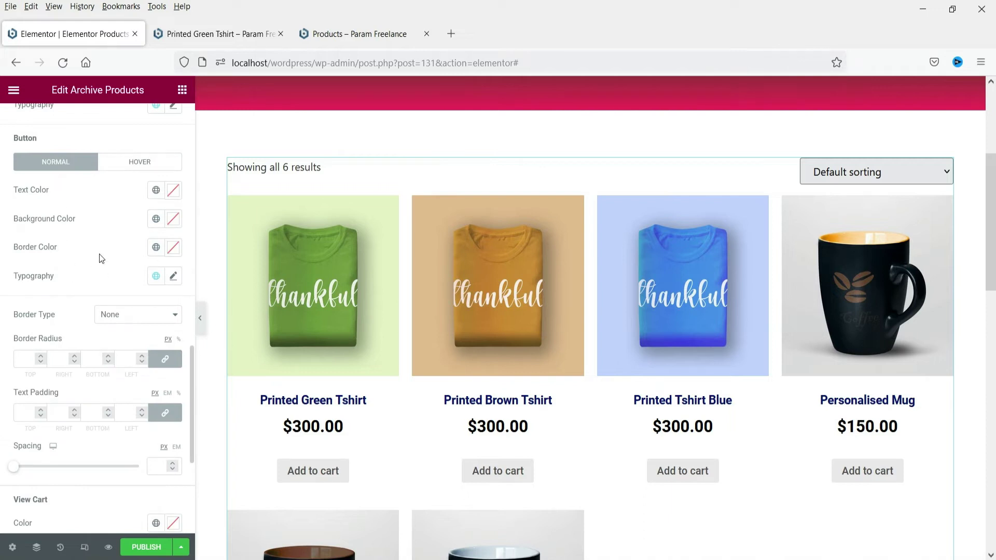
{"action": "left_click", "coordinate": [155, 219]}
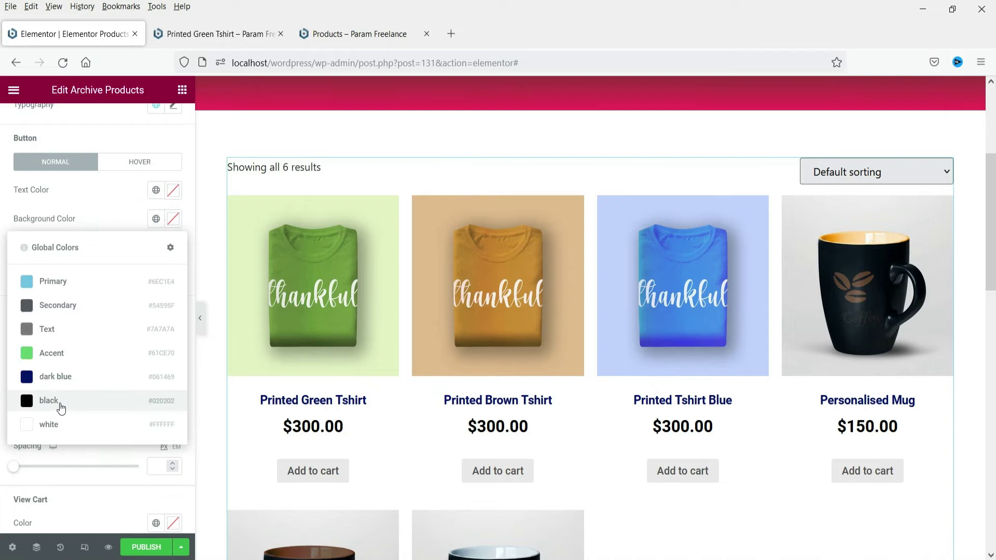
{"action": "left_click", "coordinate": [60, 377]}
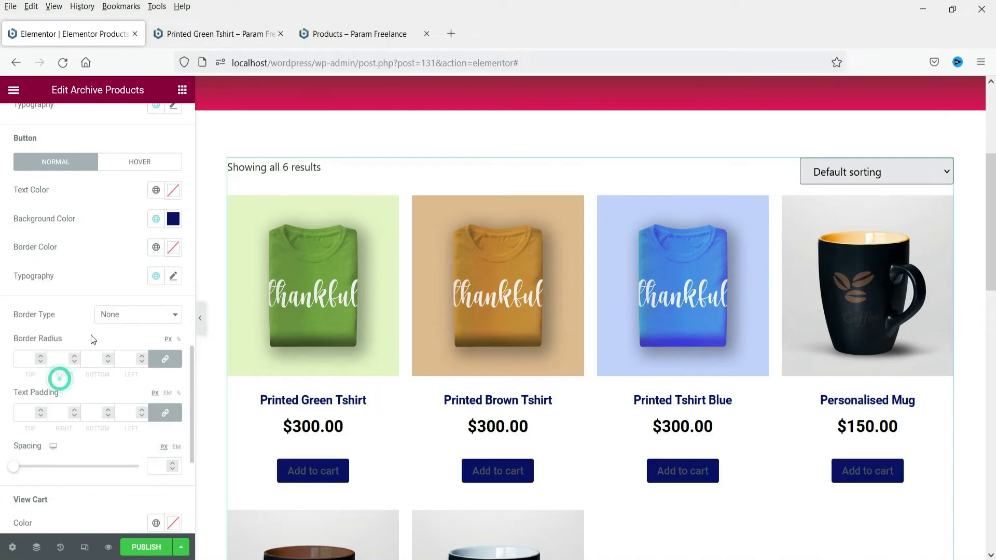
{"action": "left_click", "coordinate": [156, 190]}
{"action": "left_click", "coordinate": [57, 395]}
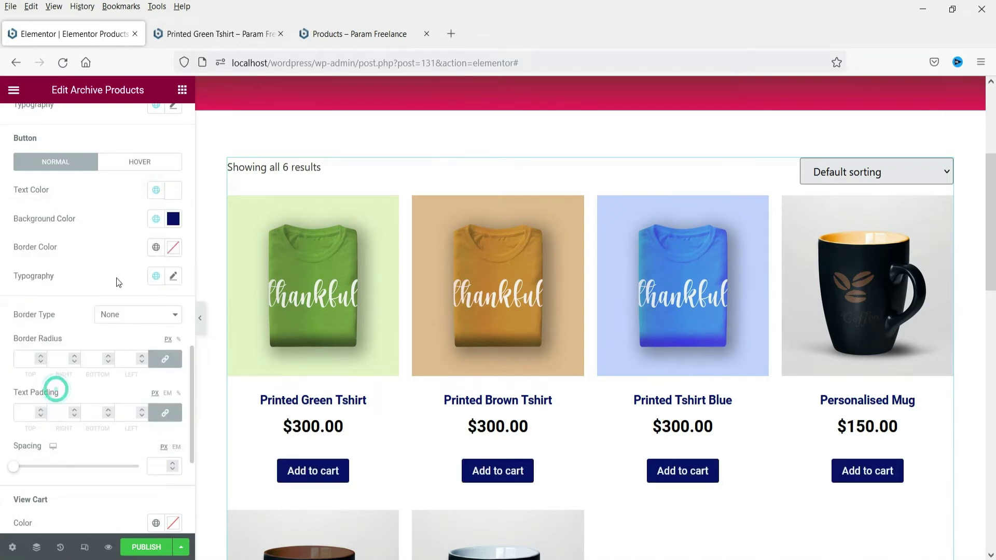
Set the product boxes' border width to 1 on all four sides.
{"action": "scroll", "coordinate": [102, 218], "scroll_direction": "down", "scroll_amount": 3}
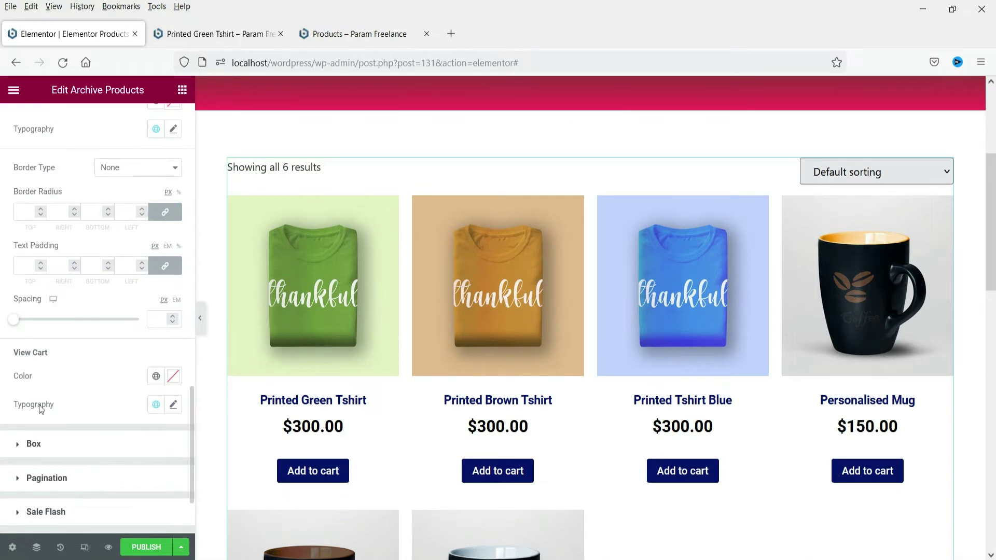
{"action": "left_click", "coordinate": [61, 444]}
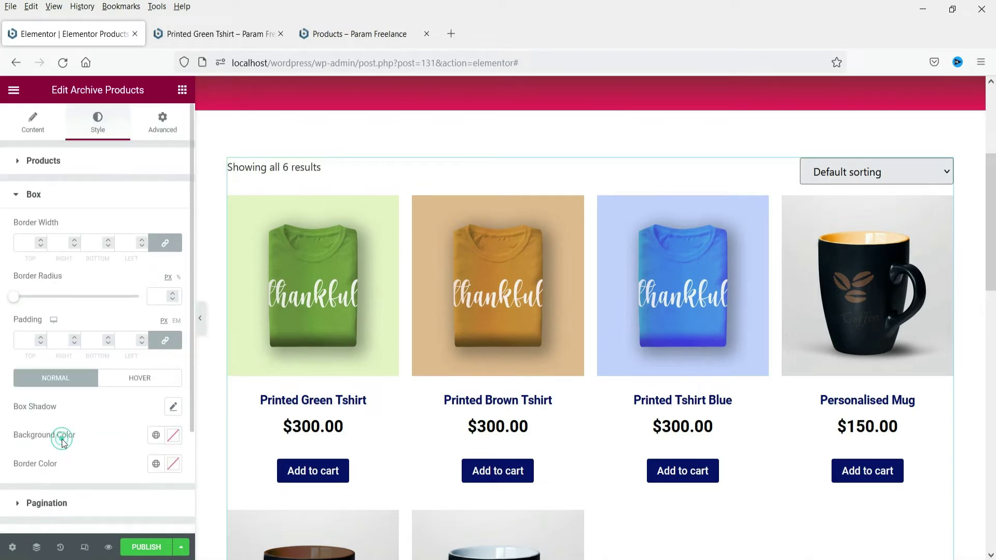
{"action": "left_click", "coordinate": [41, 240]}
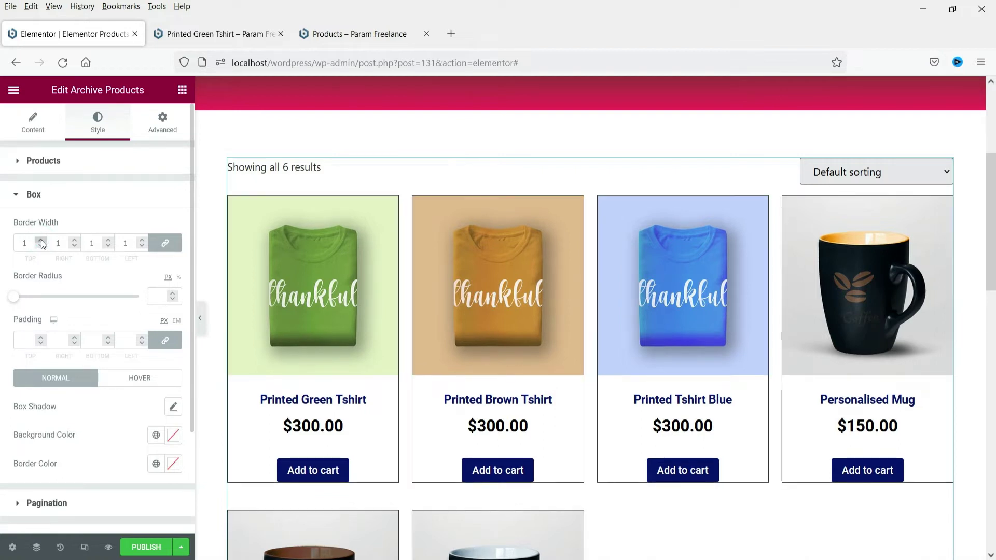
Try a padding of 15 px on all sides of the product boxes, and return it to 0.
{"action": "left_click", "coordinate": [27, 337]}
{"action": "type", "text": "15"}
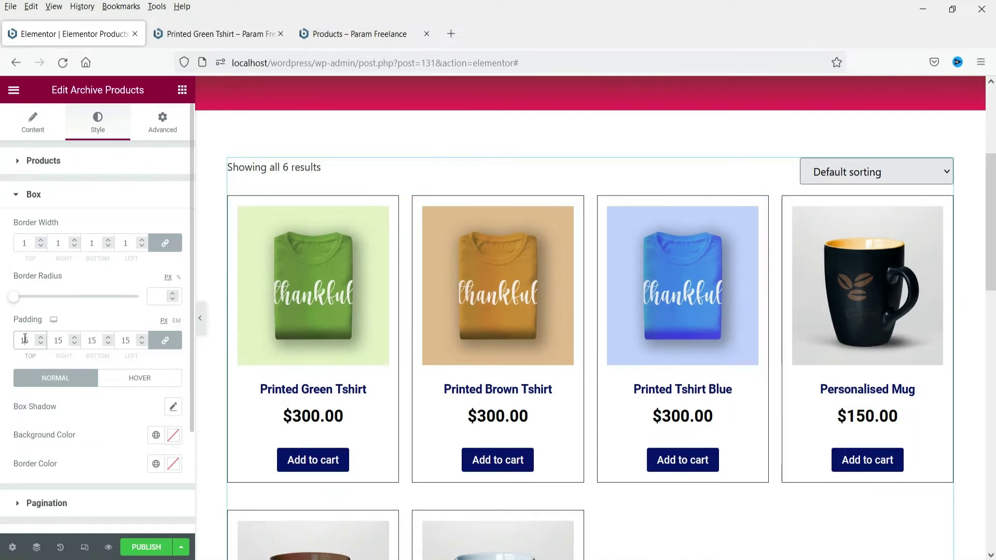
{"action": "double_click", "coordinate": [24, 340]}
{"action": "type", "text": "0"}
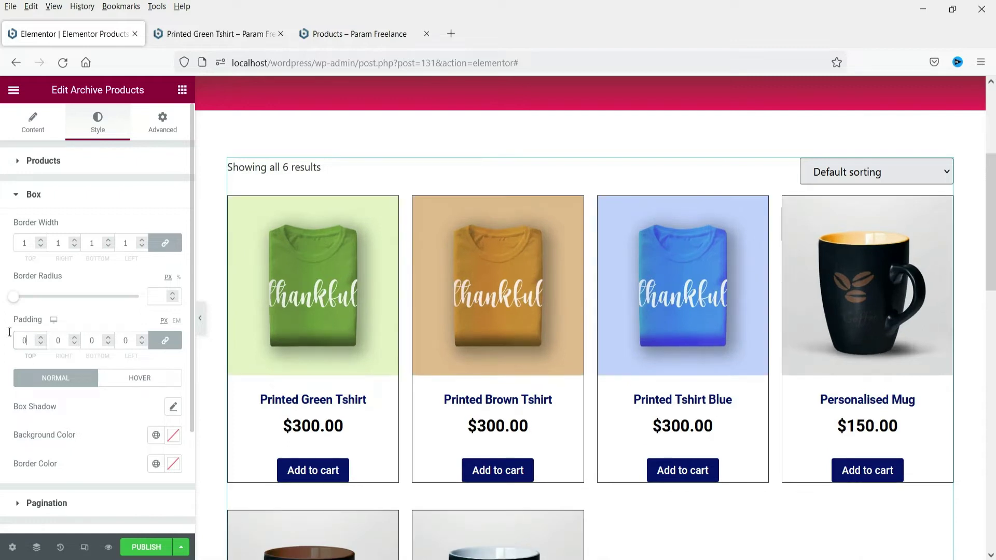
Set the product boxes' border radius to 15 px.
{"action": "left_click", "coordinate": [154, 296]}
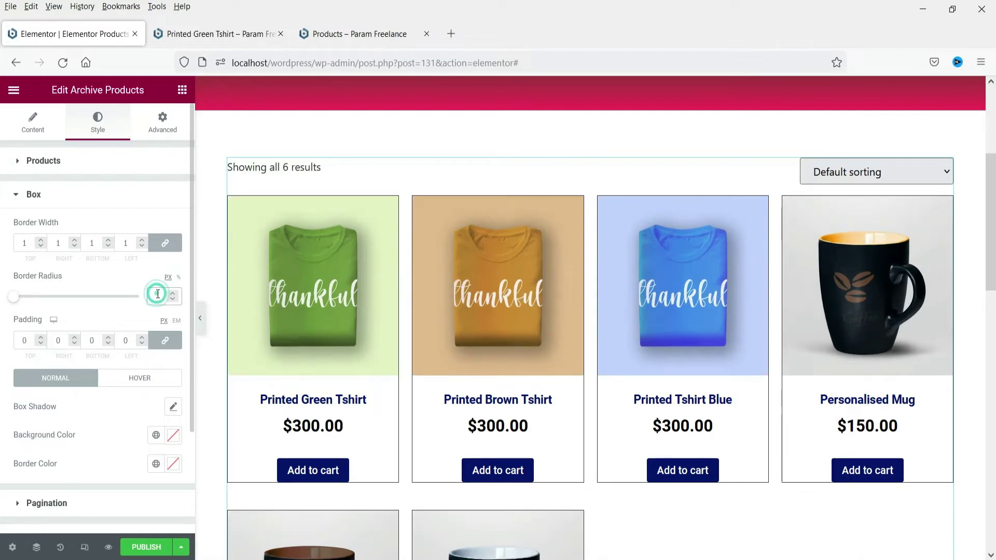
{"action": "type", "text": "15"}
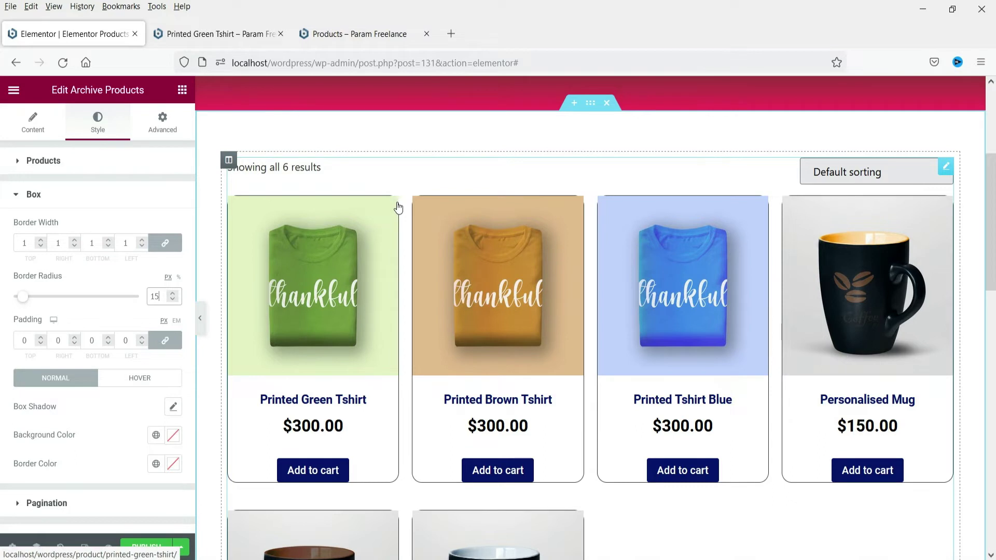
Unlink the product images' border radius values and set the top and right corners to 15 px.
{"action": "left_click", "coordinate": [109, 163]}
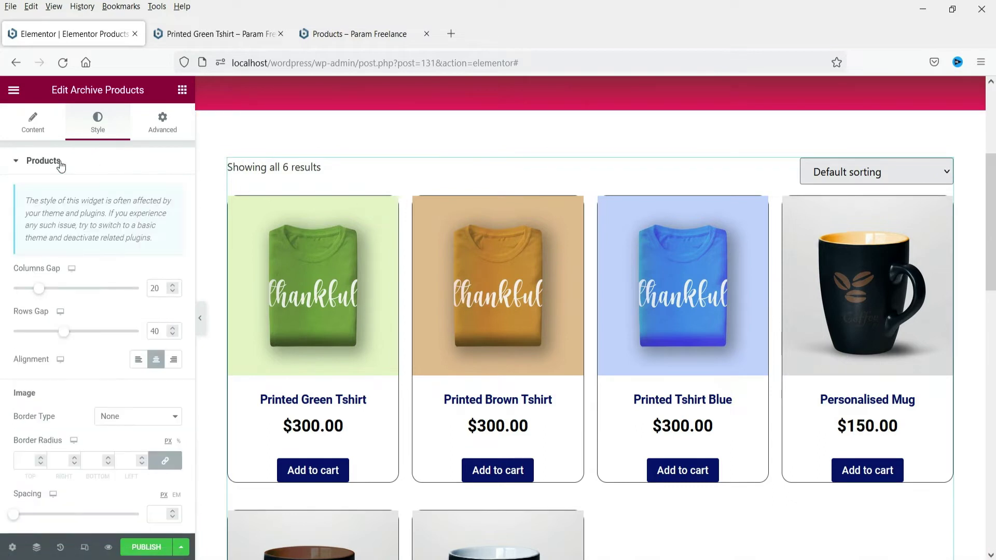
{"action": "scroll", "coordinate": [86, 260], "scroll_direction": "down", "scroll_amount": 10}
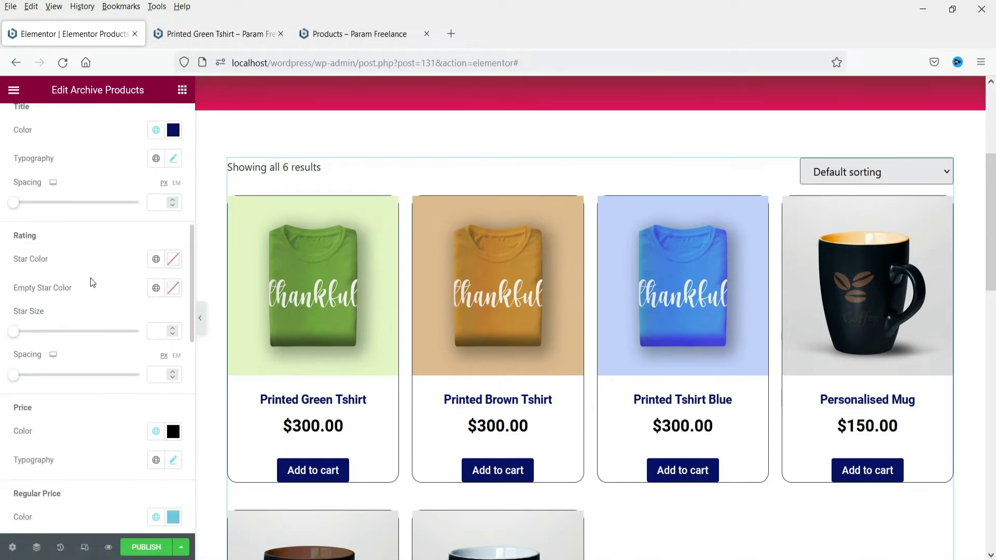
{"action": "scroll", "coordinate": [90, 280], "scroll_direction": "up", "scroll_amount": 5}
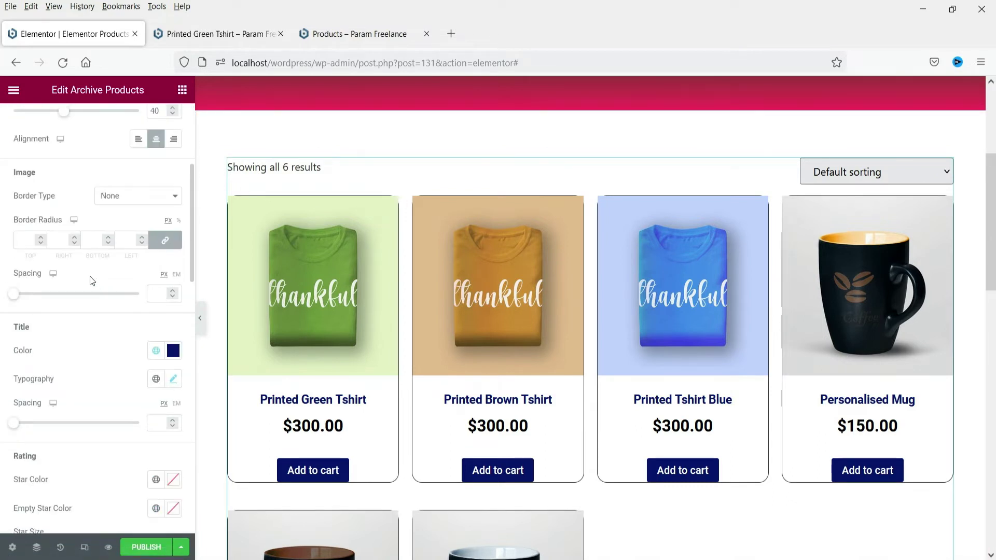
{"action": "left_click", "coordinate": [166, 241]}
{"action": "left_click", "coordinate": [31, 243]}
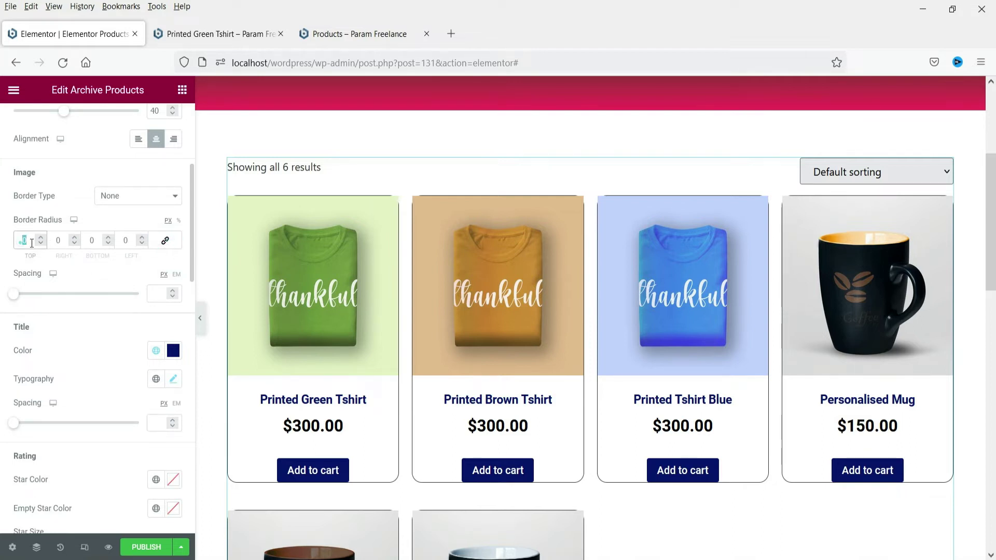
{"action": "type", "text": "15"}
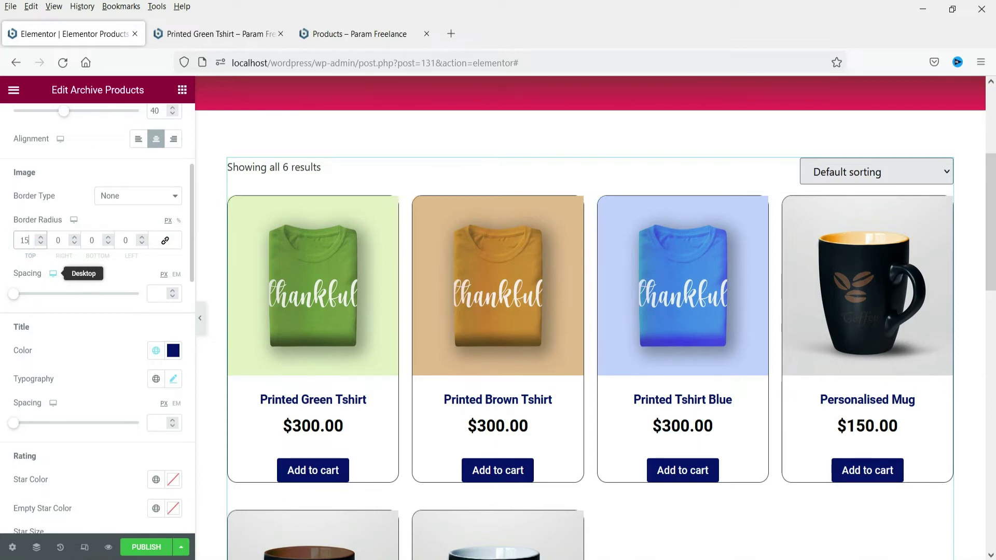
{"action": "left_click", "coordinate": [63, 241]}
{"action": "type", "text": "15"}
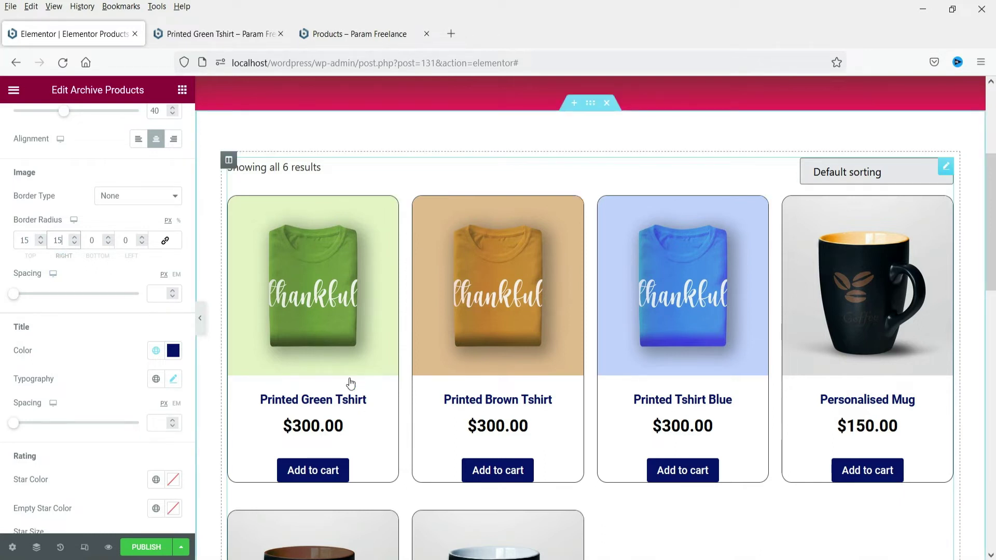
Add a box shadow to the product boxes with a horizontal offset of 6 and a vertical offset of 4.
{"action": "scroll", "coordinate": [120, 340], "scroll_direction": "down", "scroll_amount": 10}
{"action": "scroll", "coordinate": [78, 374], "scroll_direction": "down", "scroll_amount": 5}
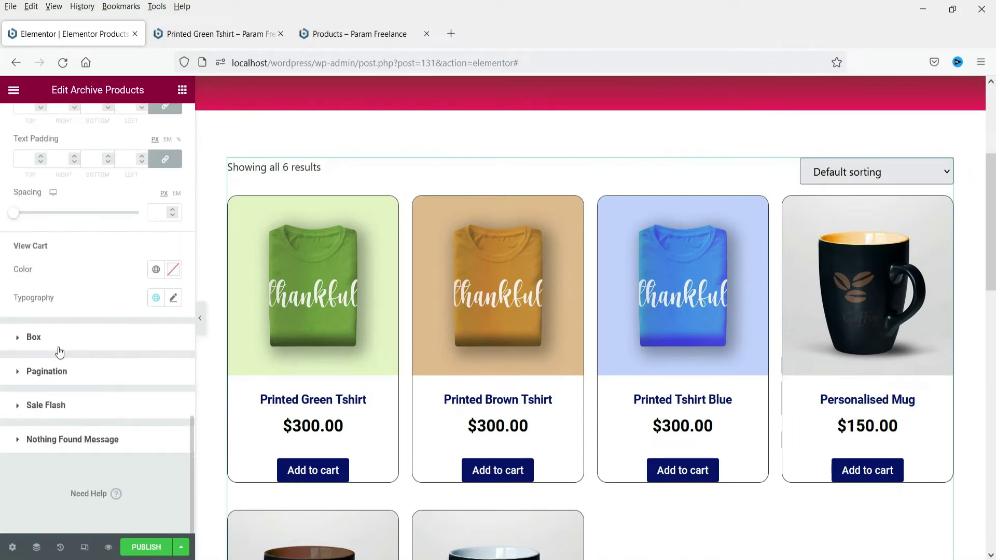
{"action": "left_click", "coordinate": [60, 334]}
{"action": "scroll", "coordinate": [117, 269], "scroll_direction": "down", "scroll_amount": 3}
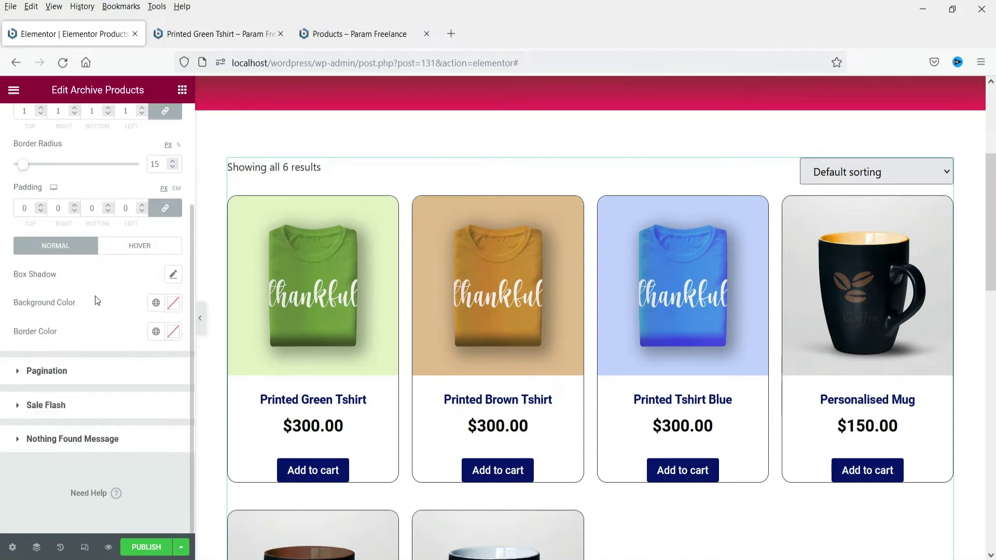
{"action": "left_click", "coordinate": [174, 274]}
{"action": "mouse_move", "coordinate": [75, 346]}
{"action": "left_mouse_down"}
{"action": "mouse_move", "coordinate": [88, 351]}
{"action": "mouse_move", "coordinate": [79, 350]}
{"action": "left_mouse_up"}
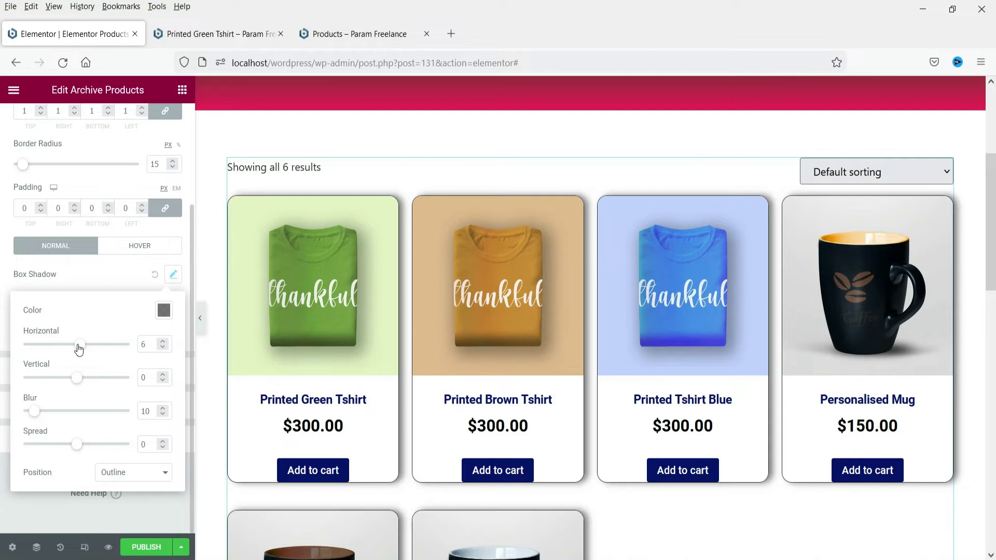
{"action": "left_click_drag", "start_coordinate": [75, 384], "coordinate": [79, 385]}
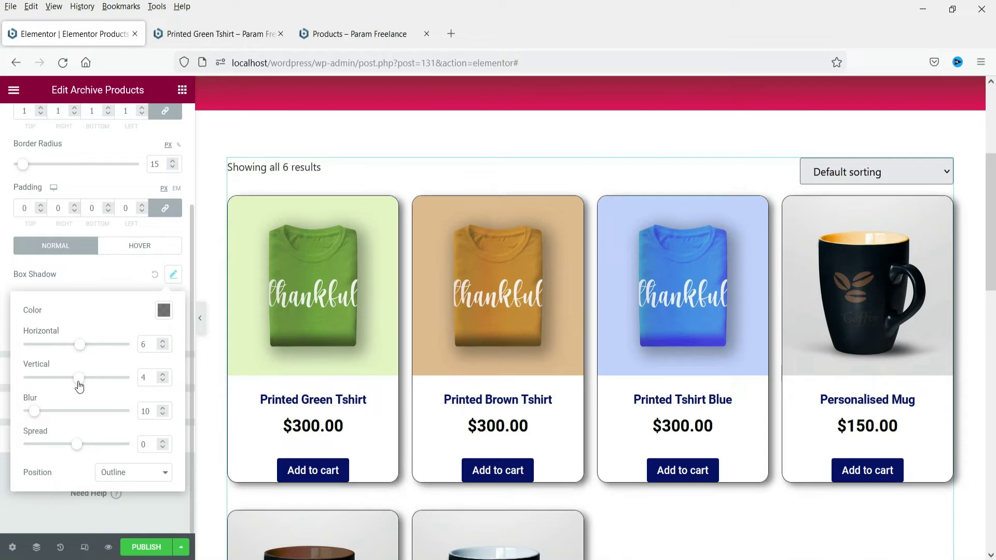
{"action": "left_click", "coordinate": [80, 280]}
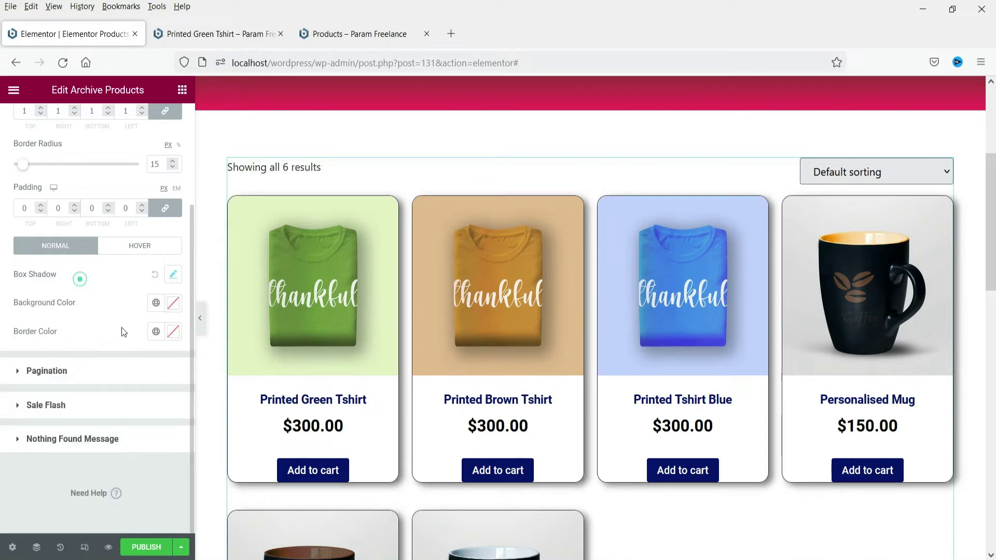
Look through the Pagination, Sale Flash and Nothing Found Message style options of the Archive Products widget.
{"action": "scroll", "coordinate": [761, 389], "scroll_direction": "down", "scroll_amount": 5}
{"action": "left_click", "coordinate": [63, 371]}
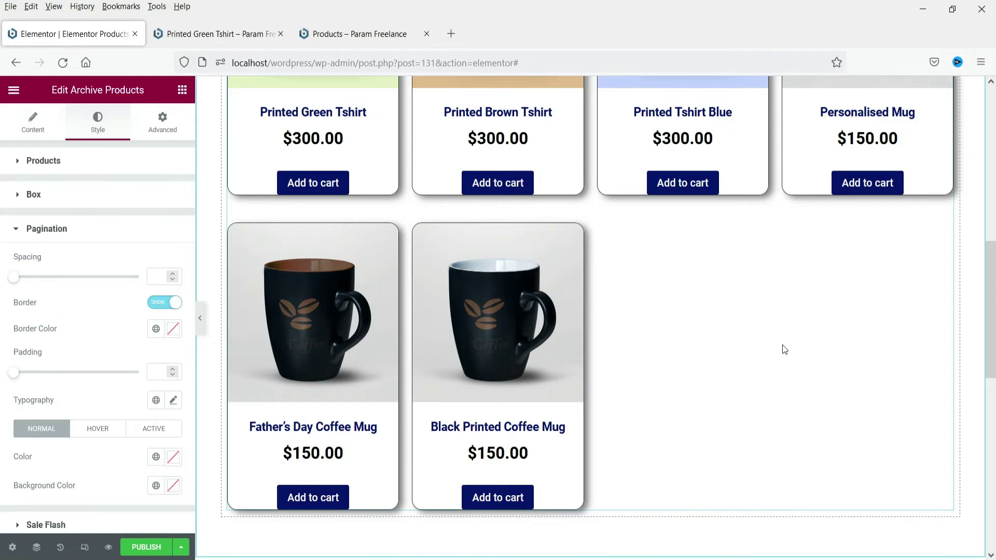
{"action": "scroll", "coordinate": [784, 349], "scroll_direction": "down", "scroll_amount": 3}
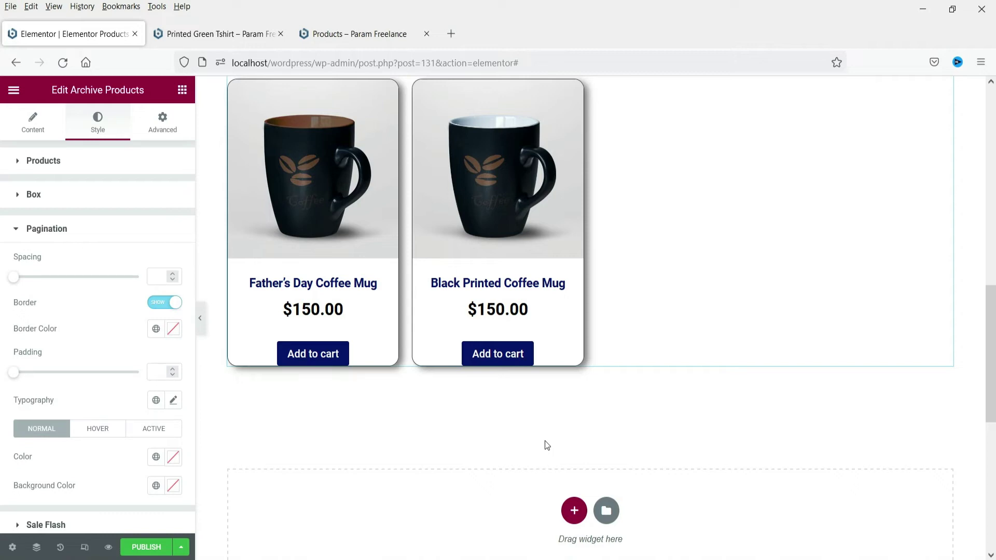
{"action": "scroll", "coordinate": [38, 349], "scroll_direction": "down", "scroll_amount": 2}
{"action": "left_click", "coordinate": [69, 407]}
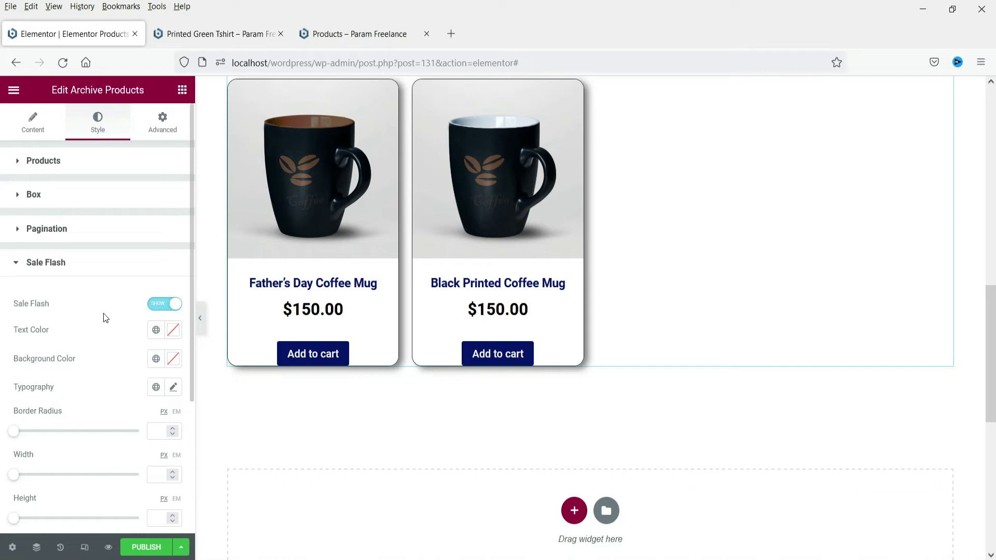
{"action": "scroll", "coordinate": [85, 325], "scroll_direction": "down", "scroll_amount": 3}
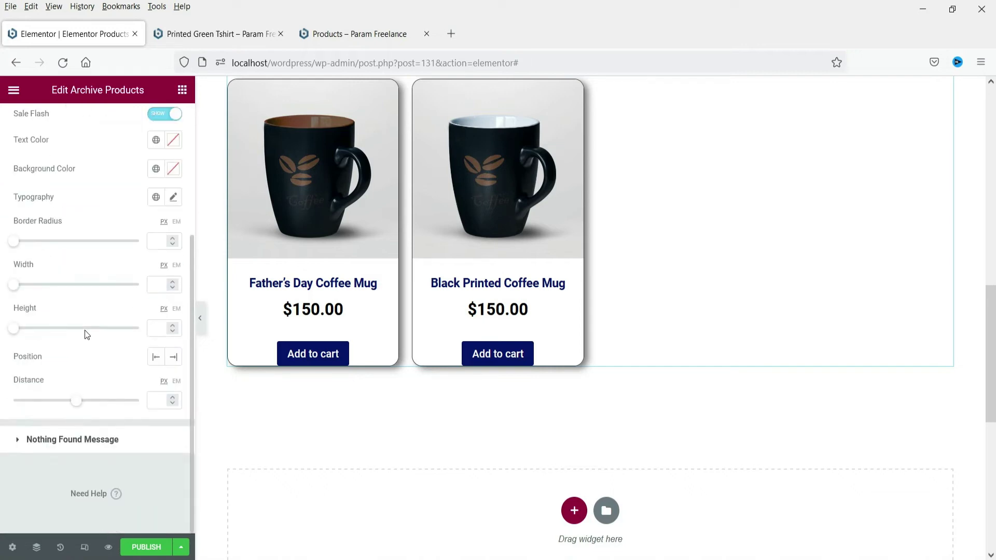
{"action": "scroll", "coordinate": [87, 328], "scroll_direction": "up", "scroll_amount": 3}
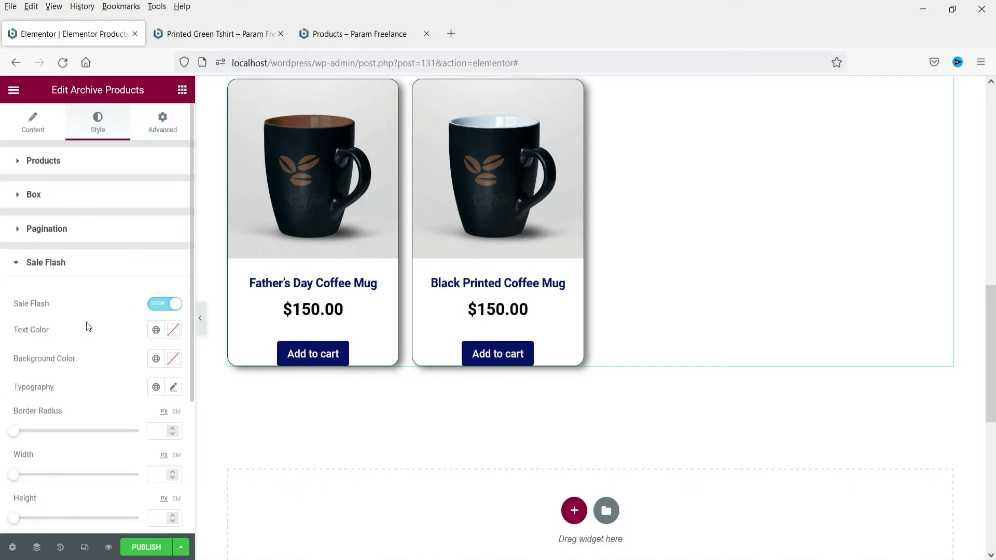
{"action": "scroll", "coordinate": [87, 327], "scroll_direction": "down", "scroll_amount": 3}
{"action": "left_click", "coordinate": [71, 449]}
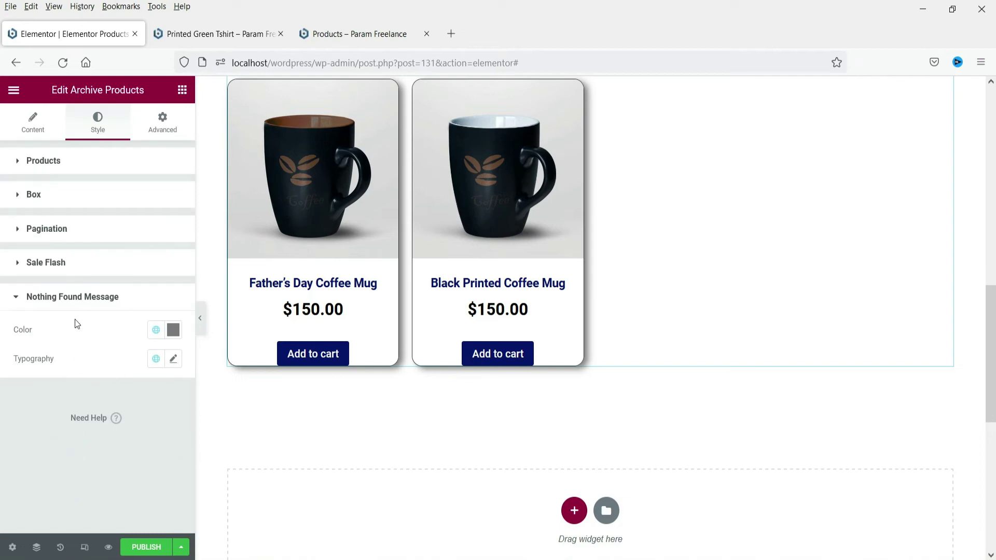
{"action": "left_click", "coordinate": [86, 160]}
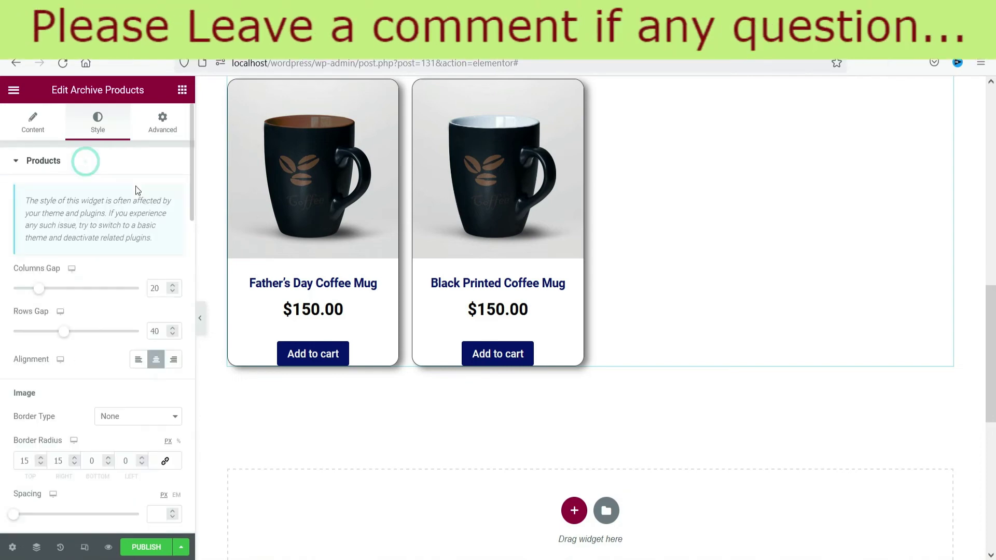
Set the Archive Products widget's entrance animation to Fade In.
{"action": "left_click", "coordinate": [162, 123]}
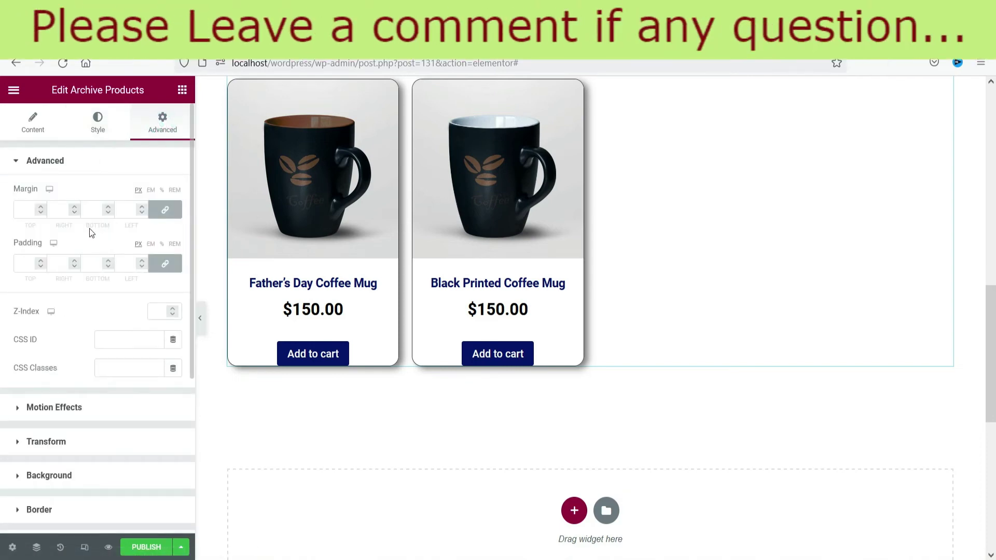
{"action": "scroll", "coordinate": [89, 228], "scroll_direction": "down", "scroll_amount": 1}
{"action": "scroll", "coordinate": [89, 232], "scroll_direction": "down", "scroll_amount": 1}
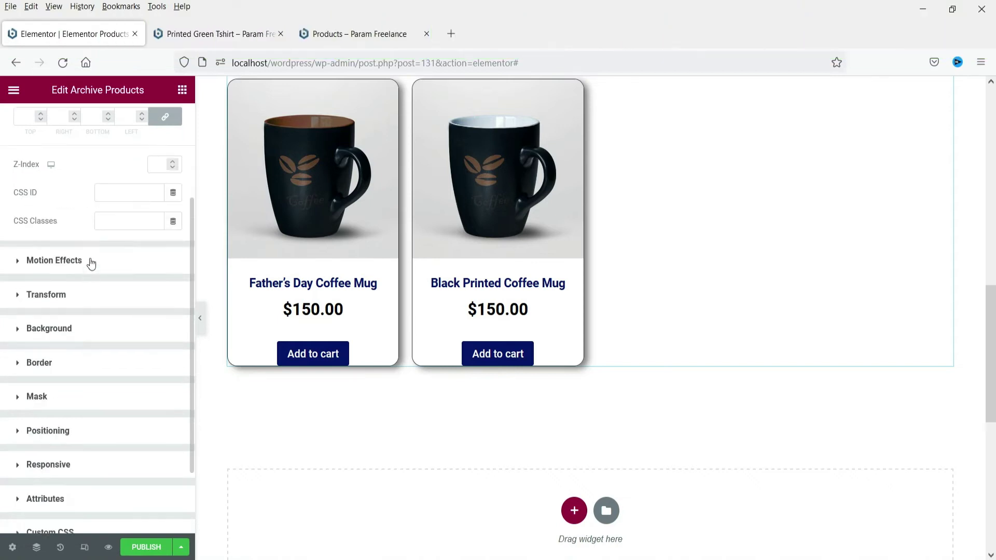
{"action": "left_click", "coordinate": [91, 261]}
{"action": "left_click", "coordinate": [89, 350]}
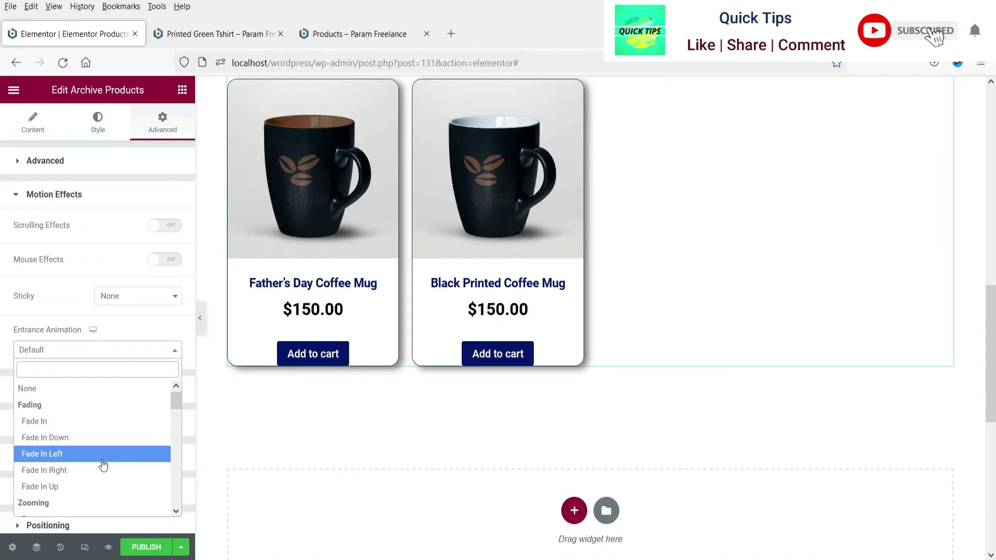
{"action": "left_click", "coordinate": [95, 422]}
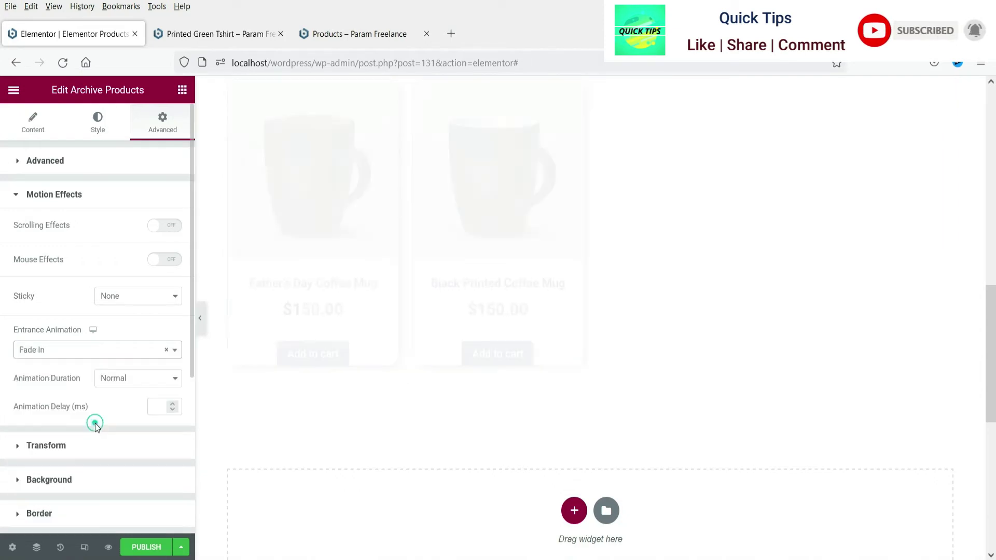
Try the Fade In Up entrance animation on the products grid, and return it to Fade In.
{"action": "scroll", "coordinate": [811, 296], "scroll_direction": "up", "scroll_amount": 5}
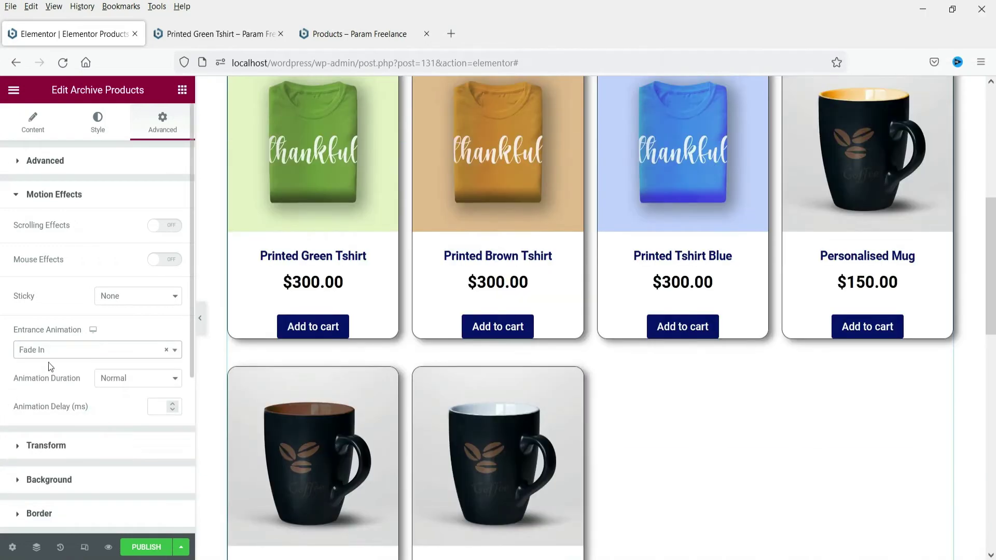
{"action": "left_click", "coordinate": [54, 350]}
{"action": "left_click", "coordinate": [79, 484]}
{"action": "left_click", "coordinate": [70, 354]}
{"action": "left_click", "coordinate": [65, 421]}
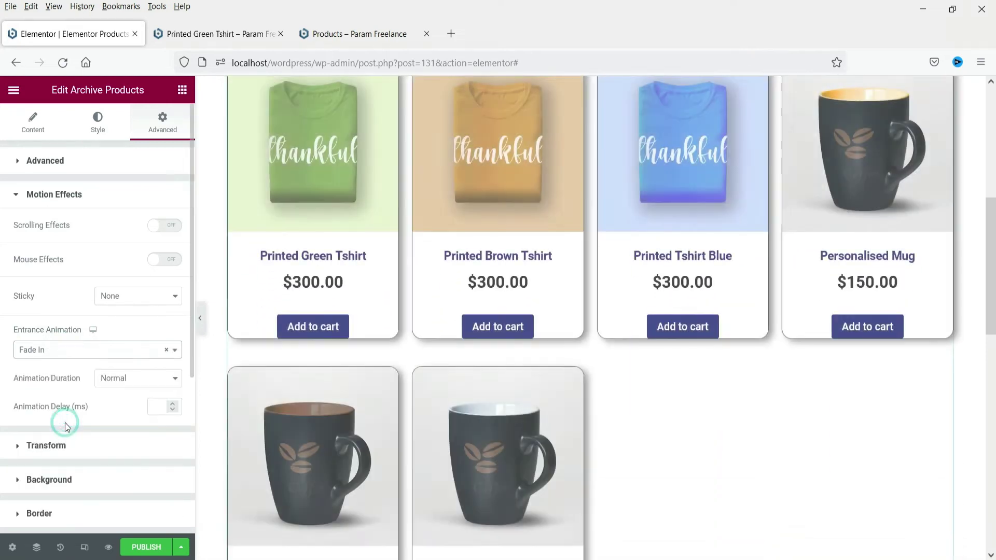
Look over the remaining advanced settings and preview the whole page with the editor panel collapsed.
{"action": "scroll", "coordinate": [104, 358], "scroll_direction": "down", "scroll_amount": 5}
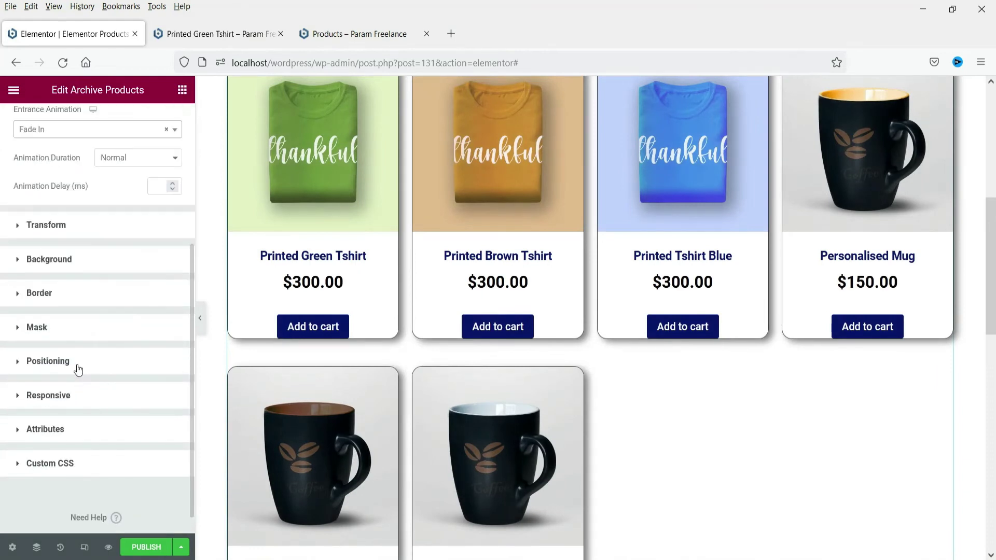
{"action": "scroll", "coordinate": [849, 313], "scroll_direction": "down", "scroll_amount": 6}
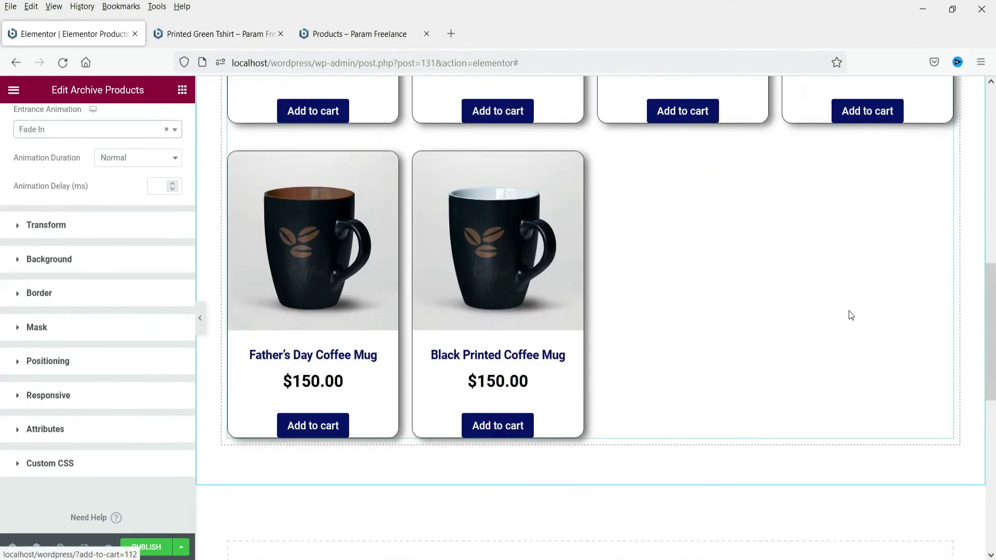
{"action": "scroll", "coordinate": [347, 310], "scroll_direction": "up", "scroll_amount": 10}
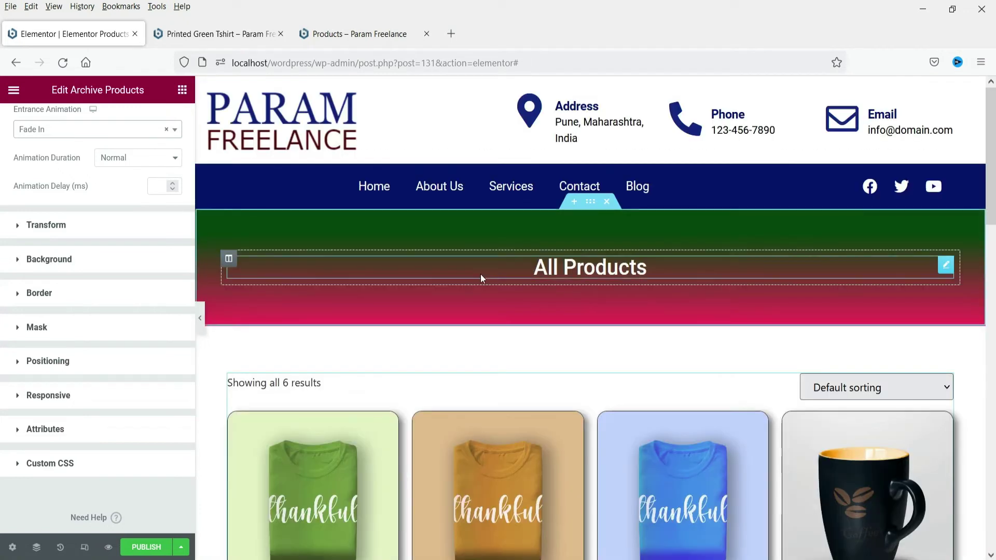
{"action": "left_click", "coordinate": [200, 324]}
{"action": "scroll", "coordinate": [922, 292], "scroll_direction": "down", "scroll_amount": 8}
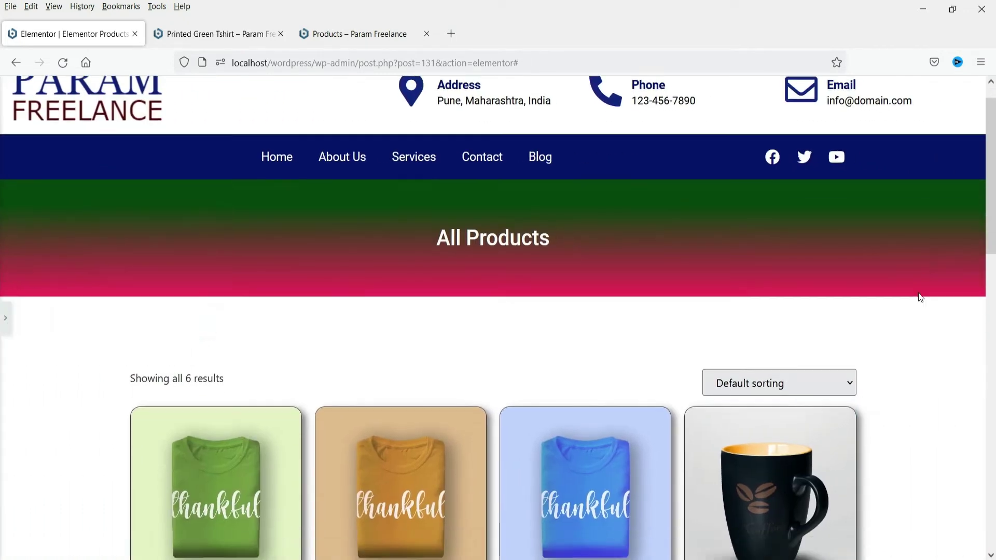
{"action": "scroll", "coordinate": [923, 294], "scroll_direction": "down", "scroll_amount": 5}
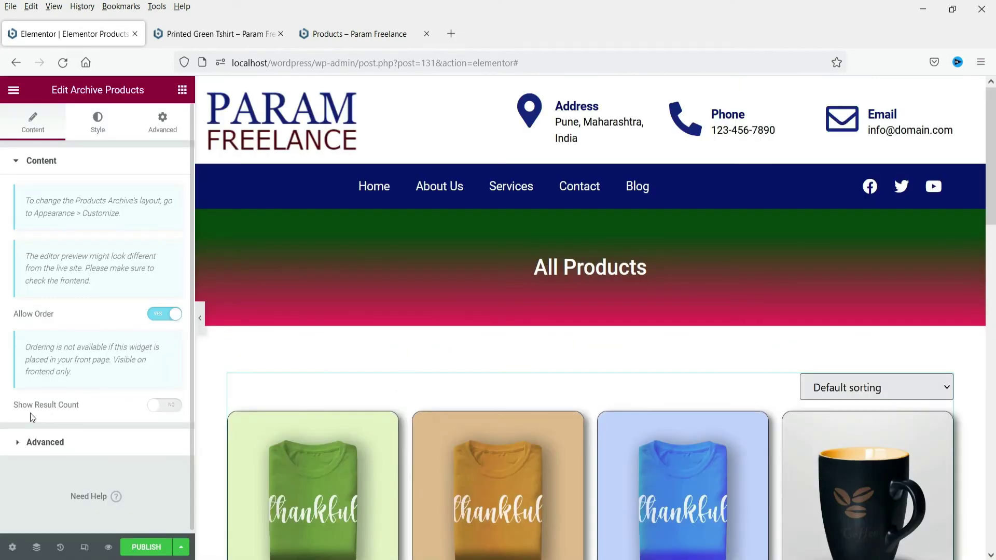
Turn on Show Result Count for the products grid, and open the widget's Nothing Found Message setting.
{"action": "left_click", "coordinate": [161, 406]}
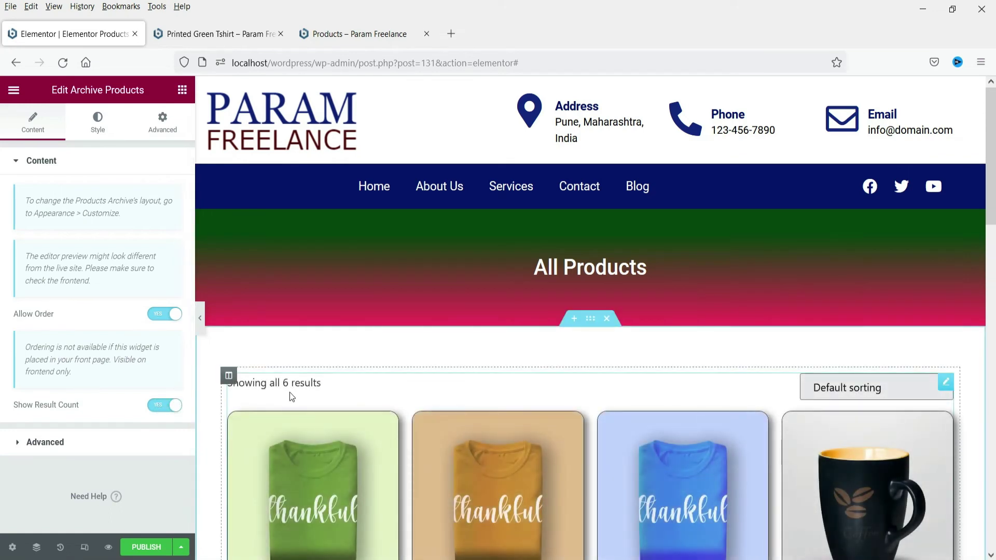
{"action": "left_click", "coordinate": [45, 442]}
{"action": "scroll", "coordinate": [255, 282], "scroll_direction": "down", "scroll_amount": 5}
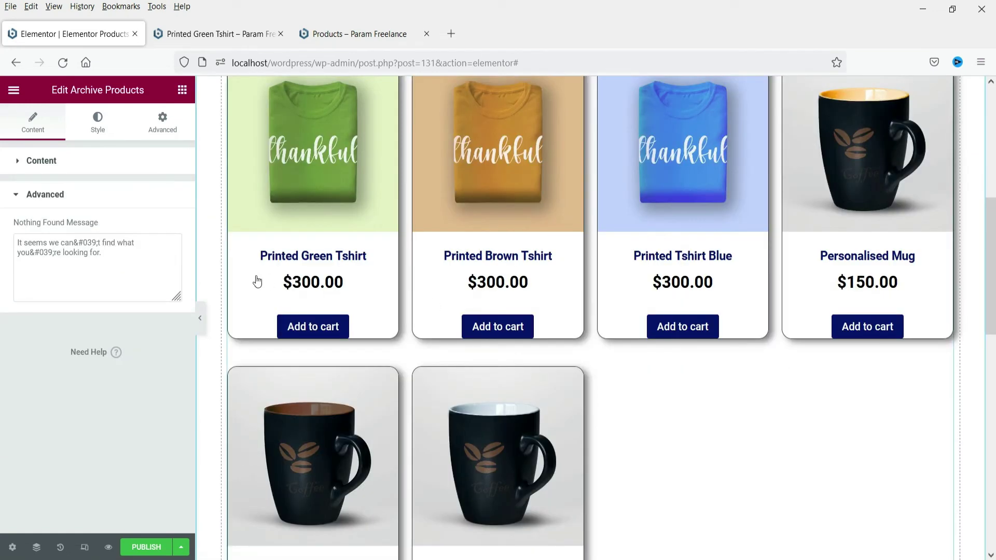
Browse the available Product Archive and WooCommerce widgets.
{"action": "left_click", "coordinate": [182, 91]}
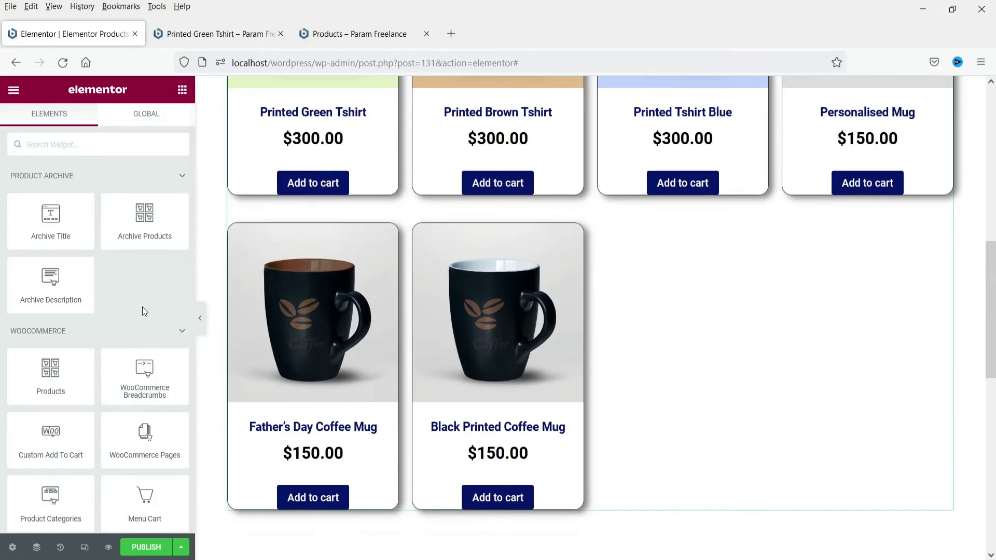
{"action": "scroll", "coordinate": [142, 307], "scroll_direction": "down", "scroll_amount": 3}
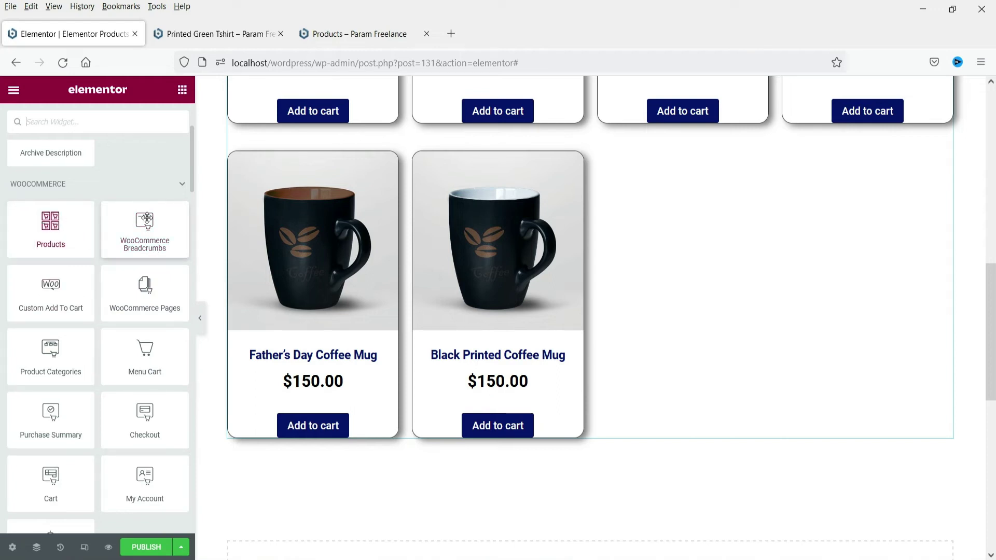
{"action": "scroll", "coordinate": [745, 253], "scroll_direction": "up", "scroll_amount": 10}
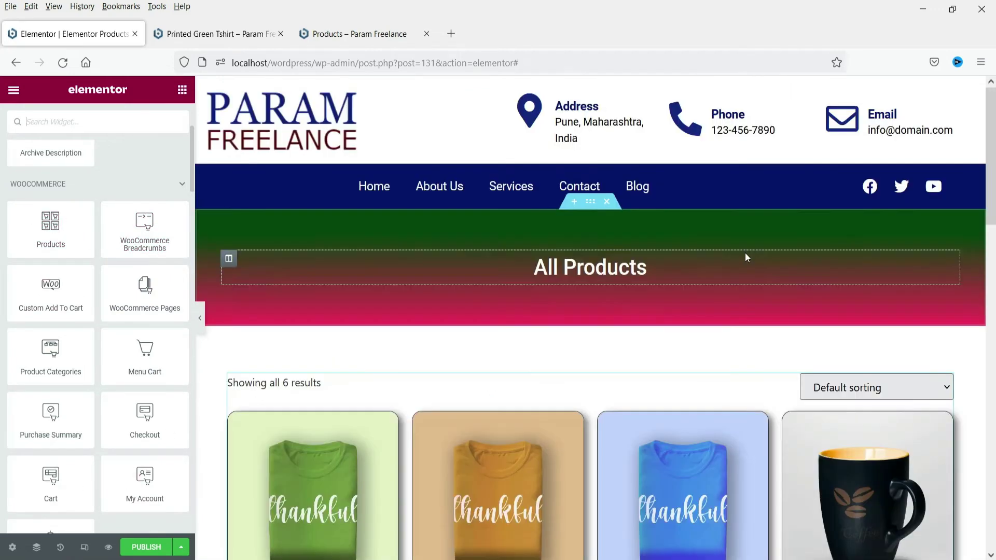
Publish the template with an Include condition for All Product Archives.
{"action": "left_click", "coordinate": [148, 547]}
{"action": "left_click", "coordinate": [517, 419]}
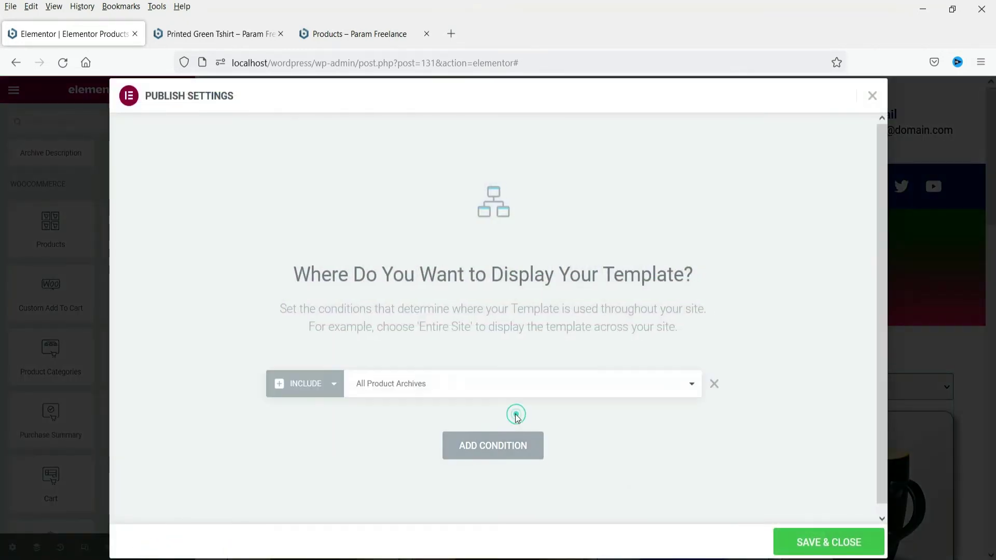
{"action": "left_click", "coordinate": [398, 389]}
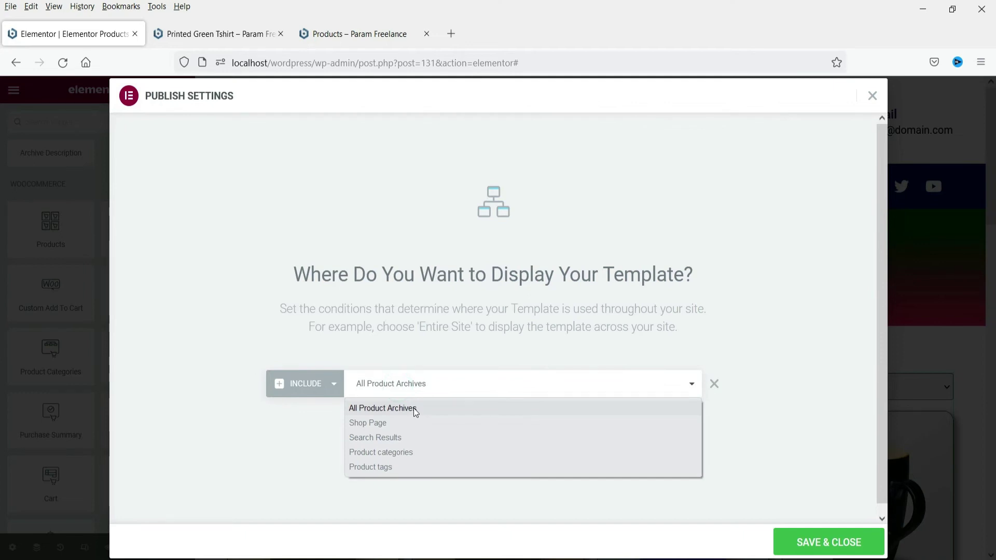
{"action": "left_click", "coordinate": [413, 408]}
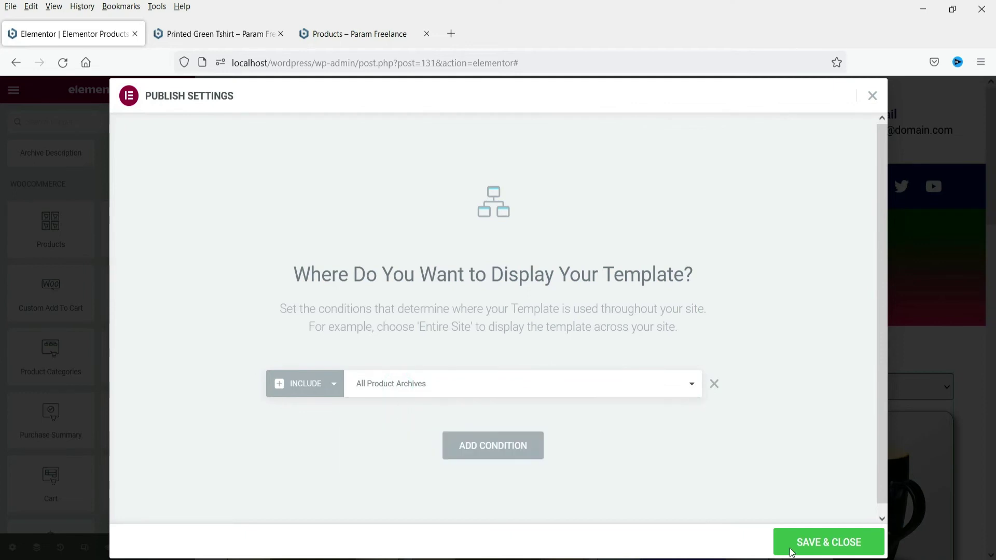
{"action": "left_click", "coordinate": [845, 543]}
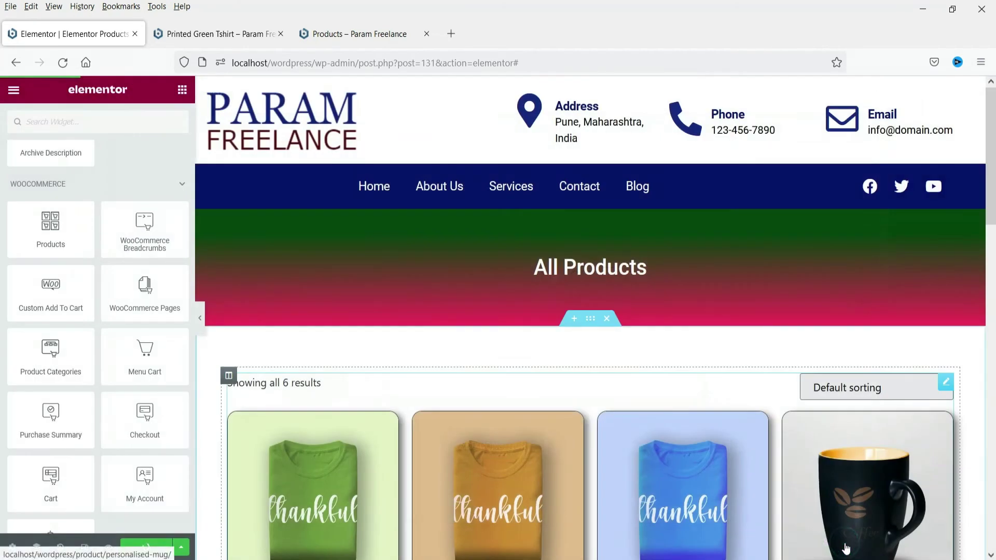
Reload the live shop page, look over the published archive layout, and return to the template editor.
{"action": "key", "text": "ctrl+shift+Tab"}
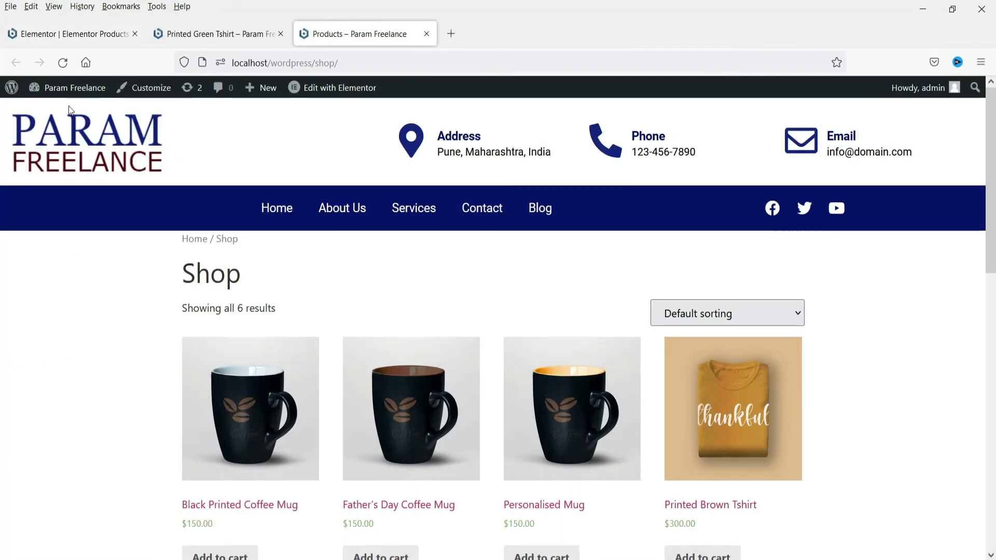
{"action": "left_click", "coordinate": [63, 62]}
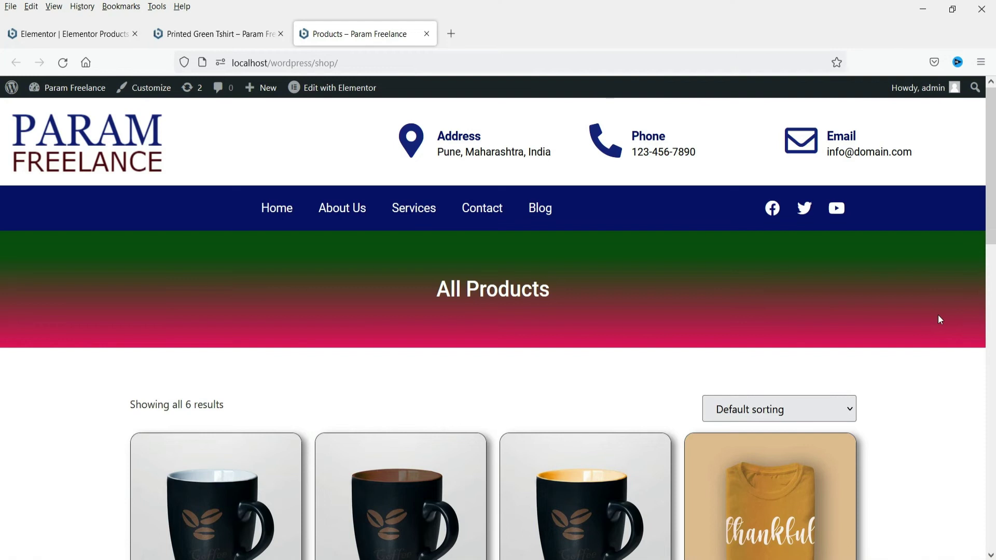
{"action": "scroll", "coordinate": [939, 316], "scroll_direction": "down", "scroll_amount": 4}
{"action": "scroll", "coordinate": [938, 316], "scroll_direction": "down", "scroll_amount": 12}
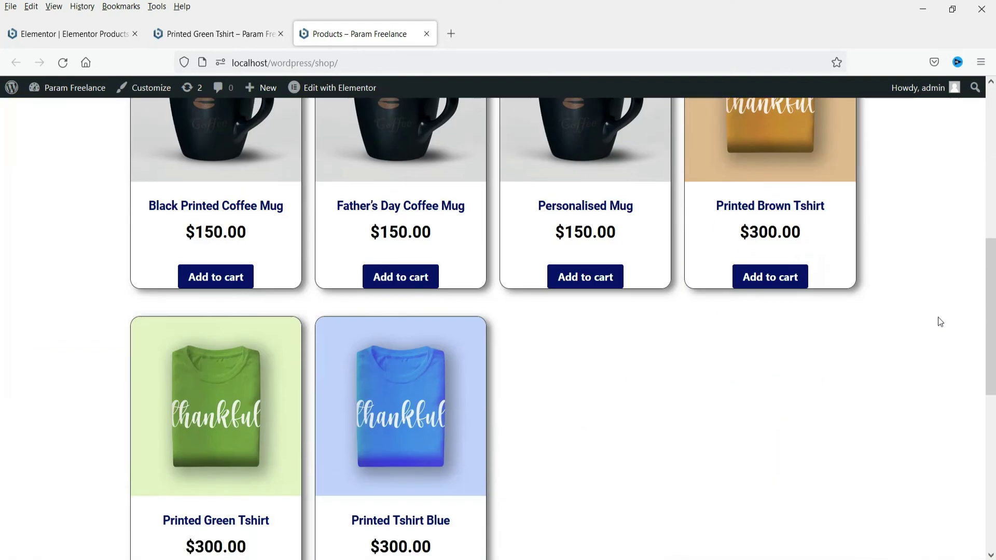
{"action": "scroll", "coordinate": [937, 322], "scroll_direction": "up", "scroll_amount": 14}
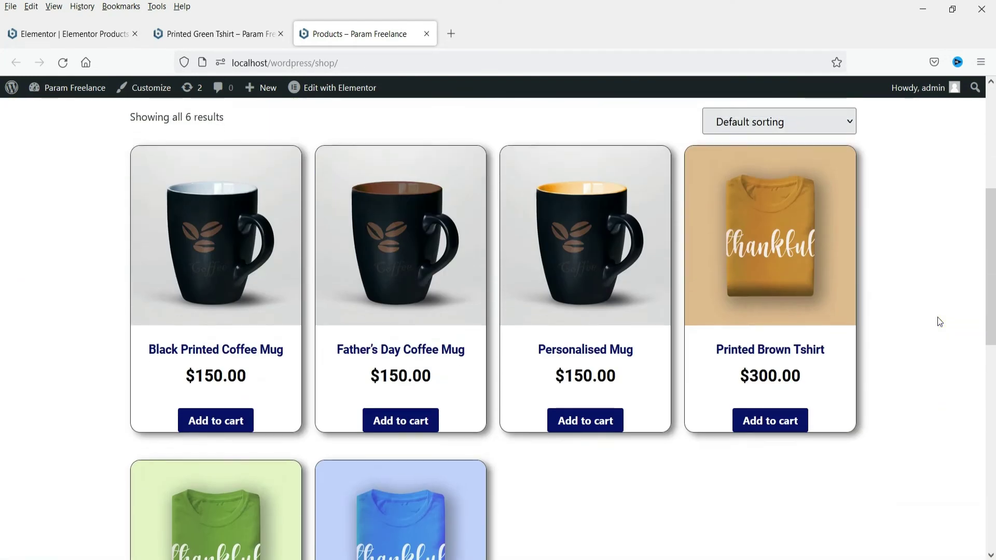
{"action": "left_click", "coordinate": [89, 32]}
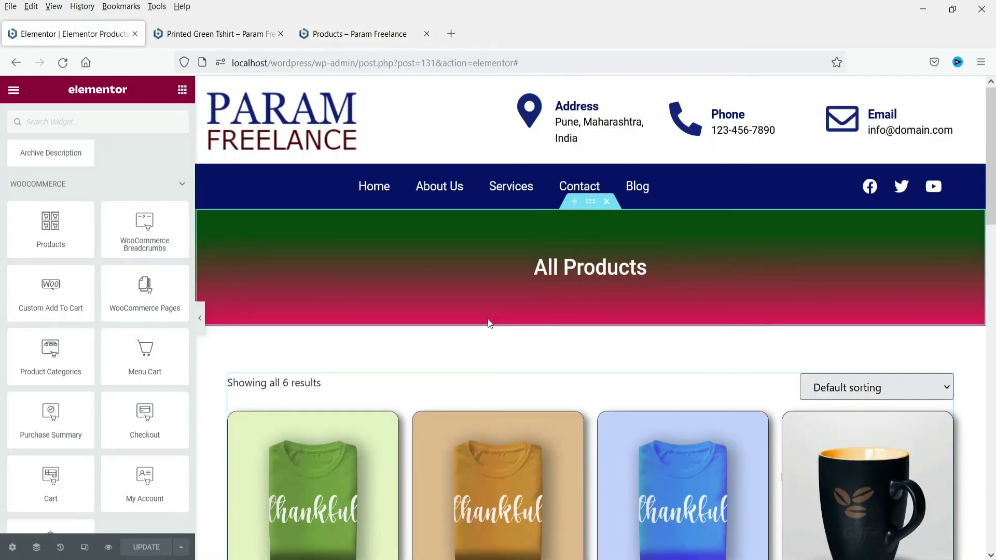
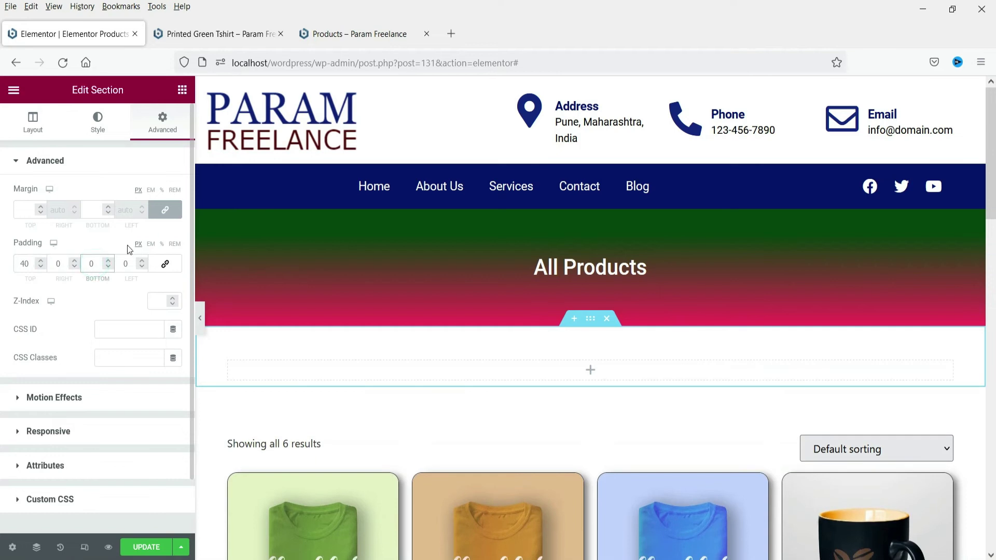
Set the new empty section's bottom padding to 40 px and place a Products widget in it.
{"action": "type", "text": "40"}
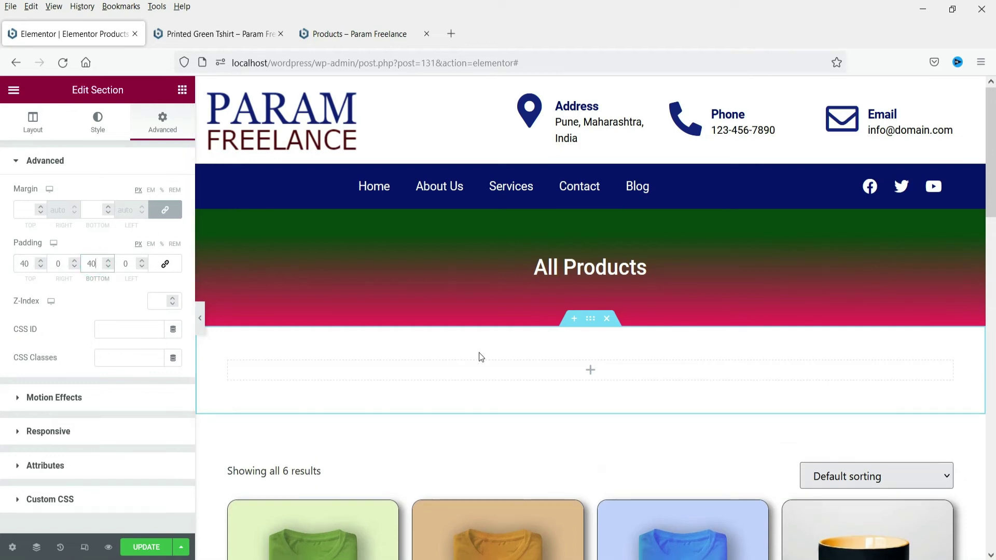
{"action": "left_click", "coordinate": [583, 371]}
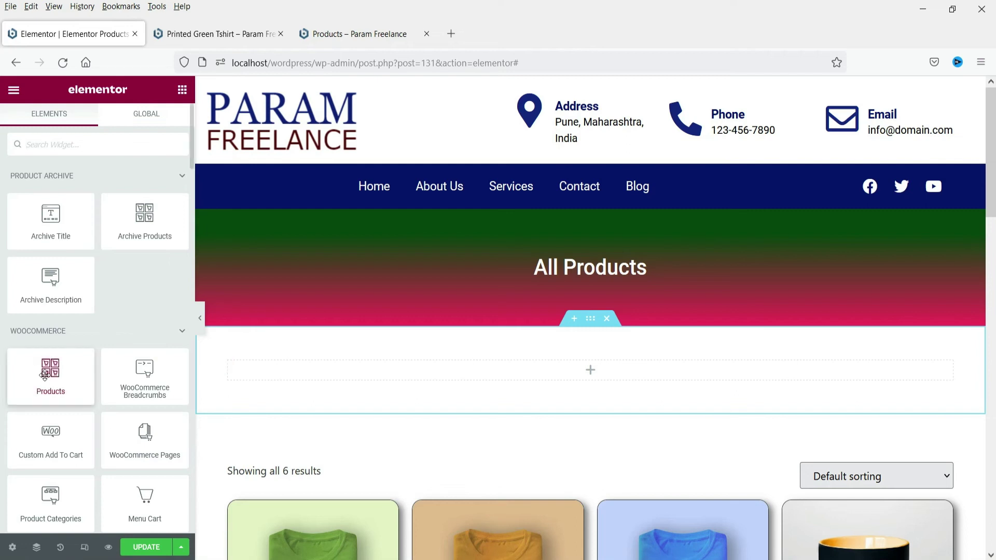
{"action": "left_click_drag", "start_coordinate": [50, 370], "coordinate": [450, 369]}
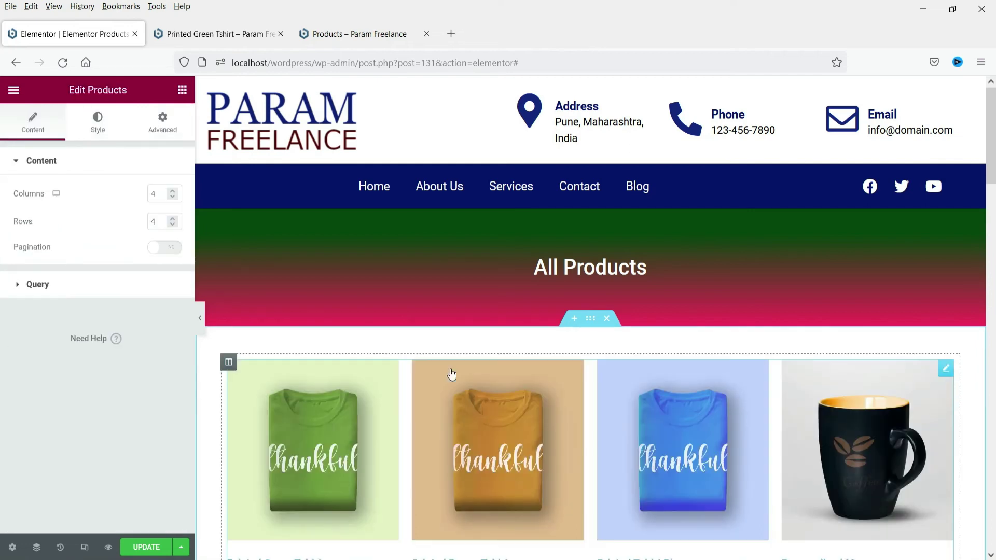
Lay out the Products widget in 3 columns and 1 row.
{"action": "left_click", "coordinate": [173, 197]}
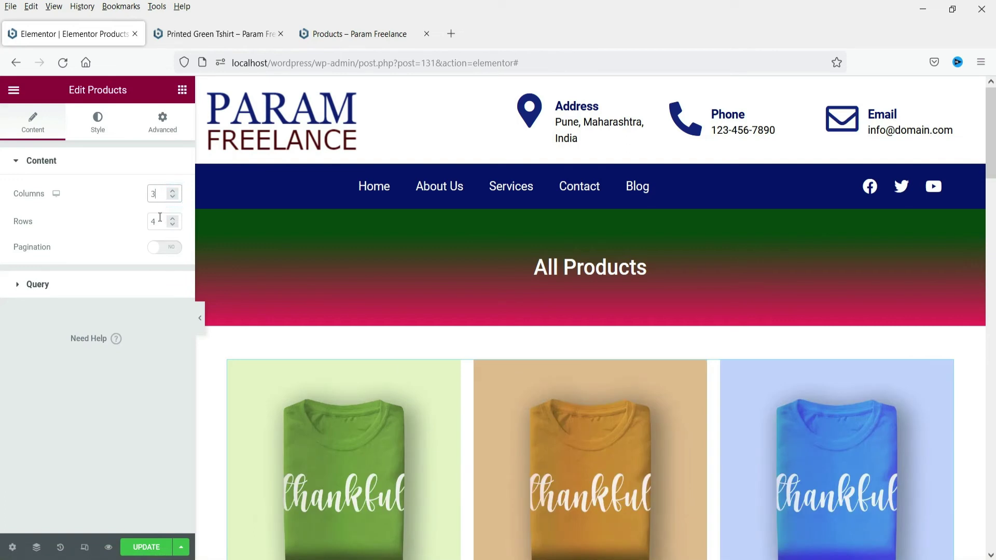
{"action": "left_click_drag", "start_coordinate": [165, 222], "coordinate": [125, 227]}
{"action": "type", "text": "1"}
Set the Products widget's query source to Manual Selection and add Printed Green Tshirt.
{"action": "left_click", "coordinate": [78, 298]}
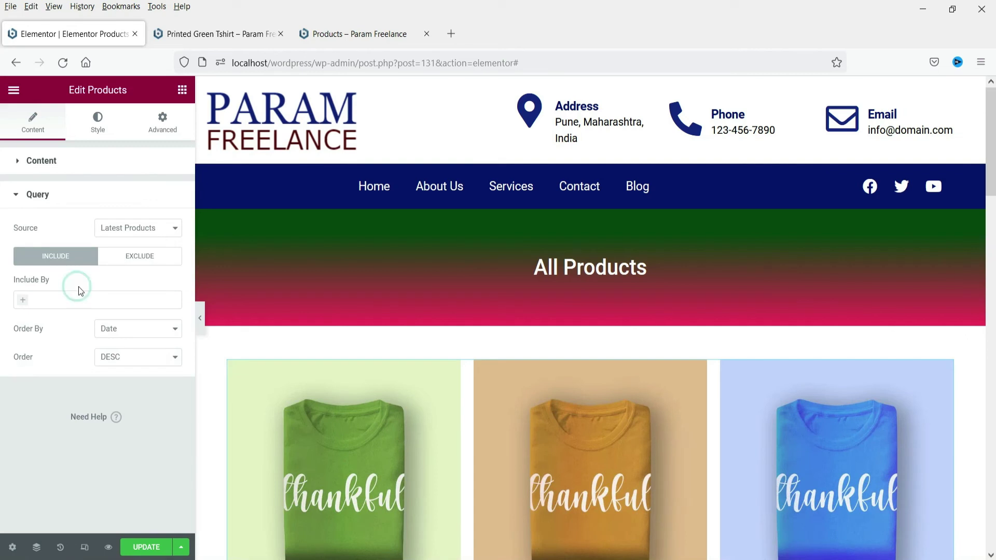
{"action": "left_click", "coordinate": [53, 301]}
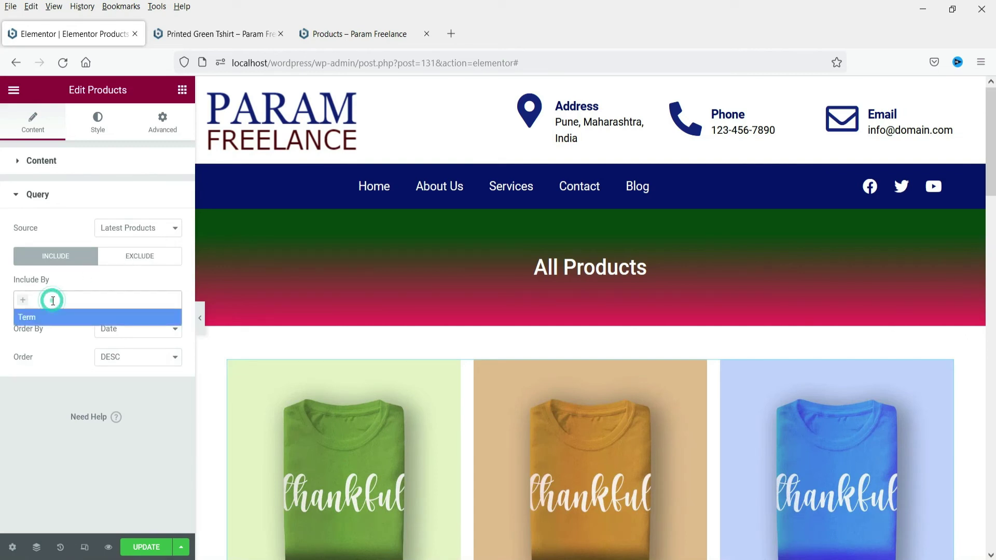
{"action": "left_click", "coordinate": [152, 228]}
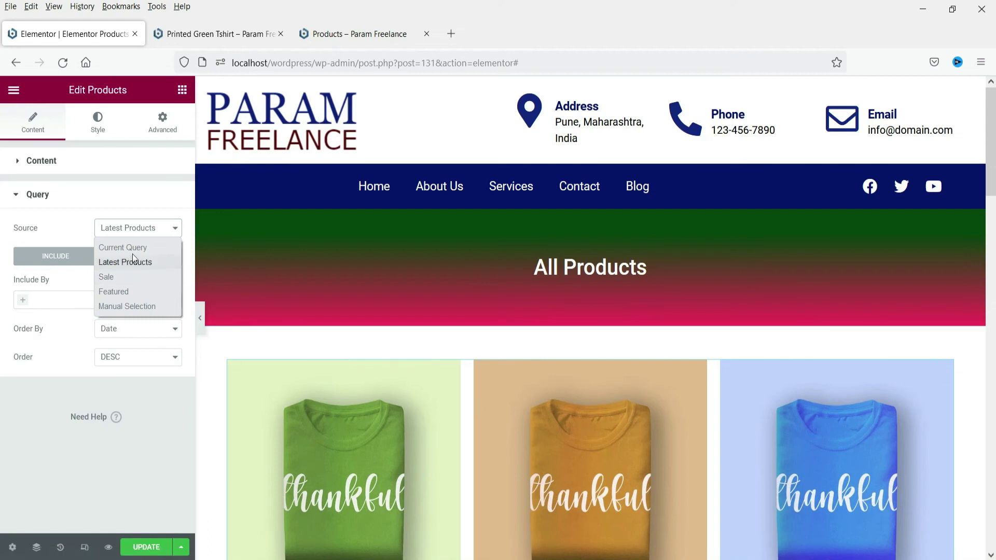
{"action": "left_click", "coordinate": [73, 271]}
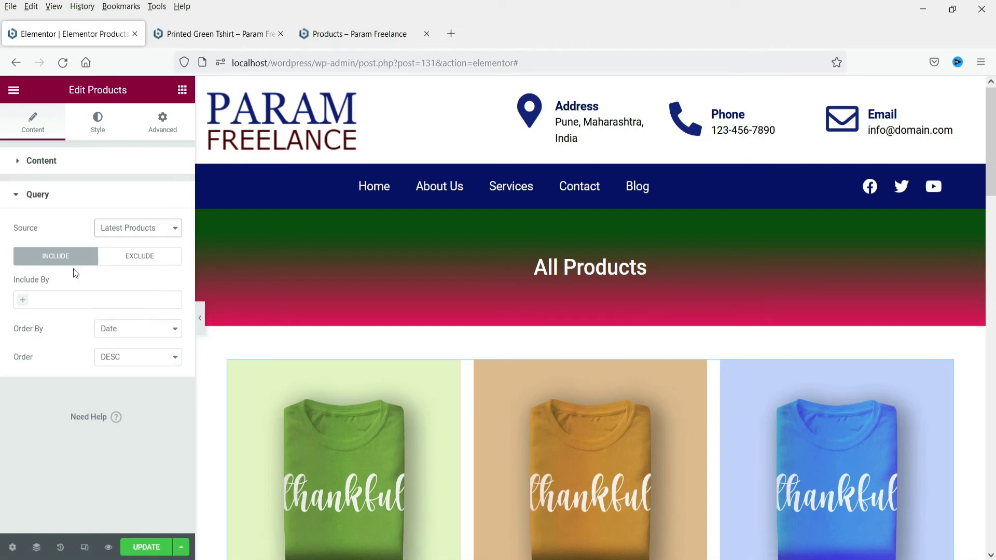
{"action": "left_click", "coordinate": [48, 300]}
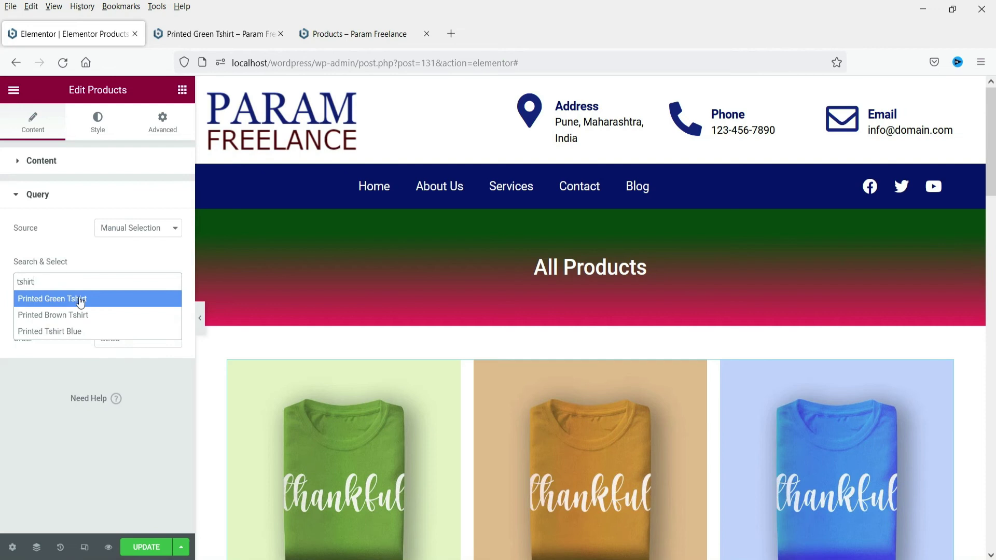
{"action": "left_click", "coordinate": [81, 300]}
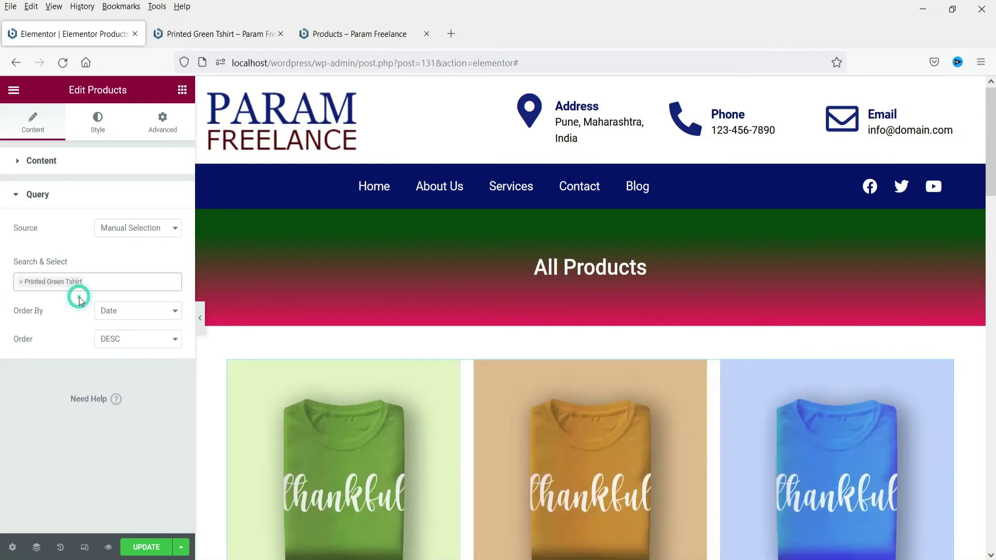
{"action": "scroll", "coordinate": [588, 330], "scroll_direction": "down", "scroll_amount": 3}
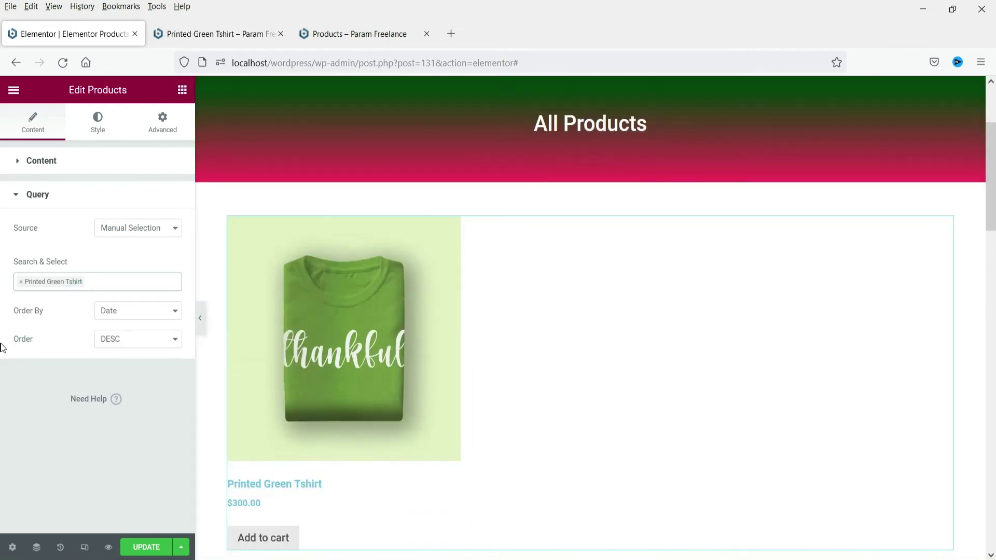
Add Printed Brown Tshirt and Printed Tshirt Blue to the manual selection, and update the template.
{"action": "left_click", "coordinate": [148, 232]}
{"action": "left_click", "coordinate": [95, 276]}
{"action": "left_click", "coordinate": [94, 277]}
{"action": "type", "text": "ts"}
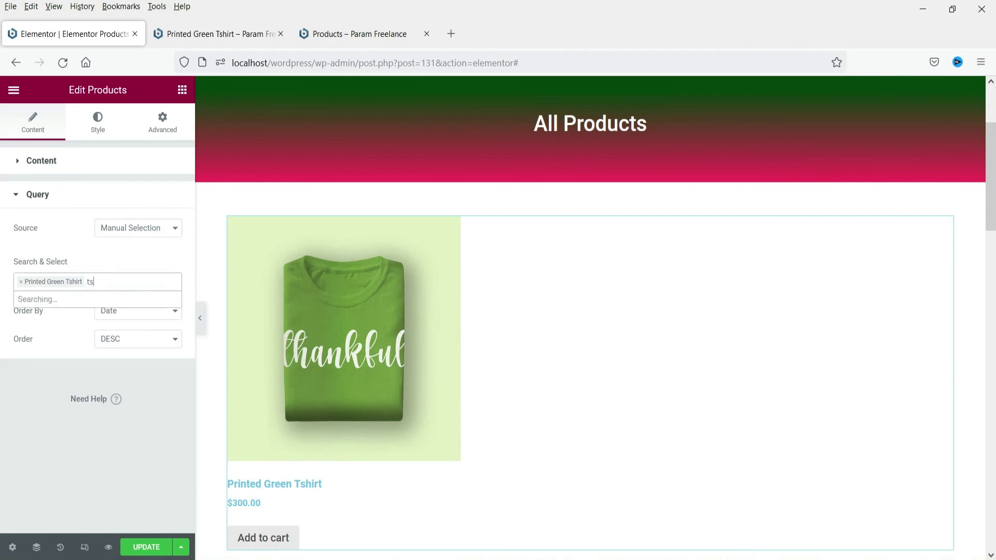
{"action": "type", "text": "hi"}
{"action": "left_click", "coordinate": [84, 314]}
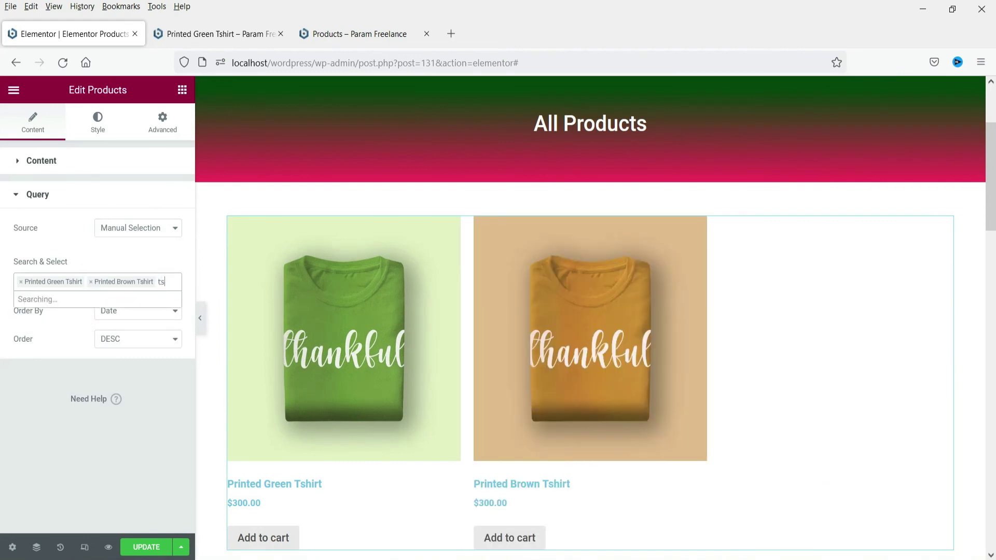
{"action": "left_click", "coordinate": [98, 344]}
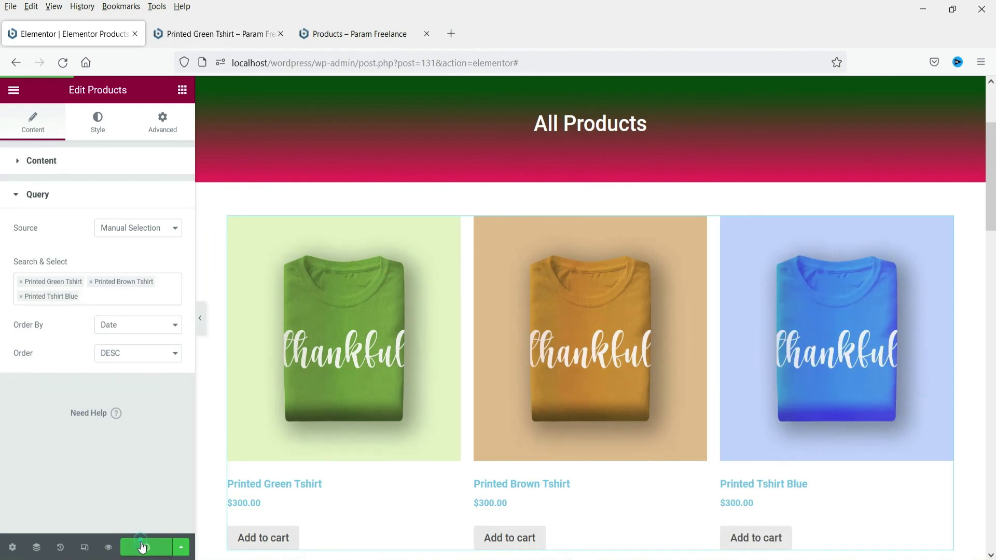
{"action": "left_click", "coordinate": [140, 546]}
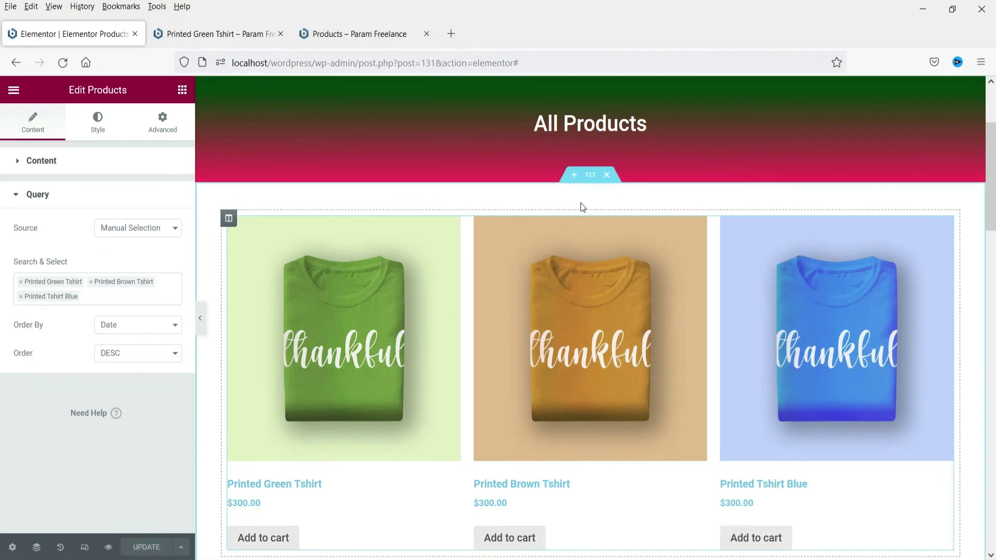
Give the T-shirt section a classic background in the global Primary colour.
{"action": "left_click", "coordinate": [590, 176]}
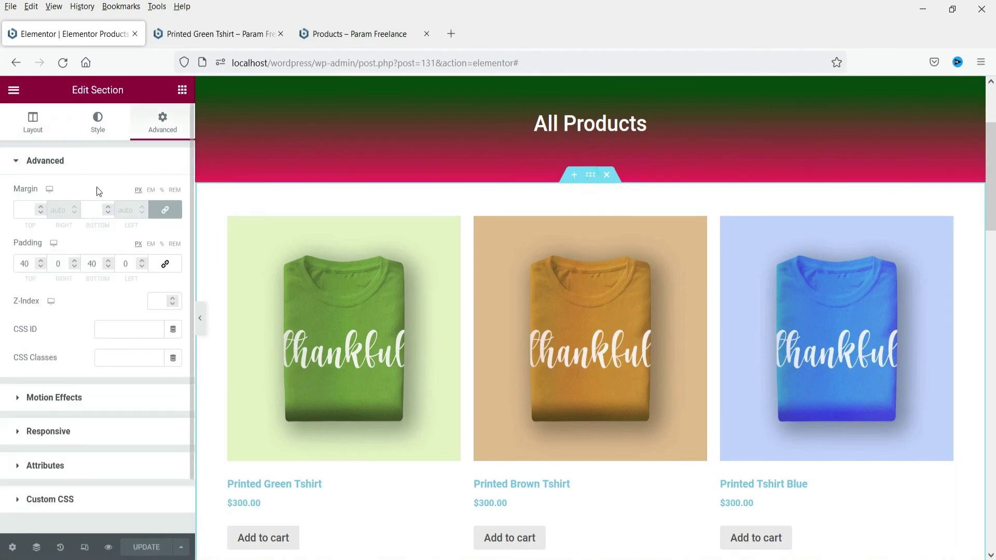
{"action": "left_click", "coordinate": [98, 120]}
{"action": "left_click", "coordinate": [155, 251]}
{"action": "left_click", "coordinate": [61, 370]}
{"action": "left_click", "coordinate": [76, 321]}
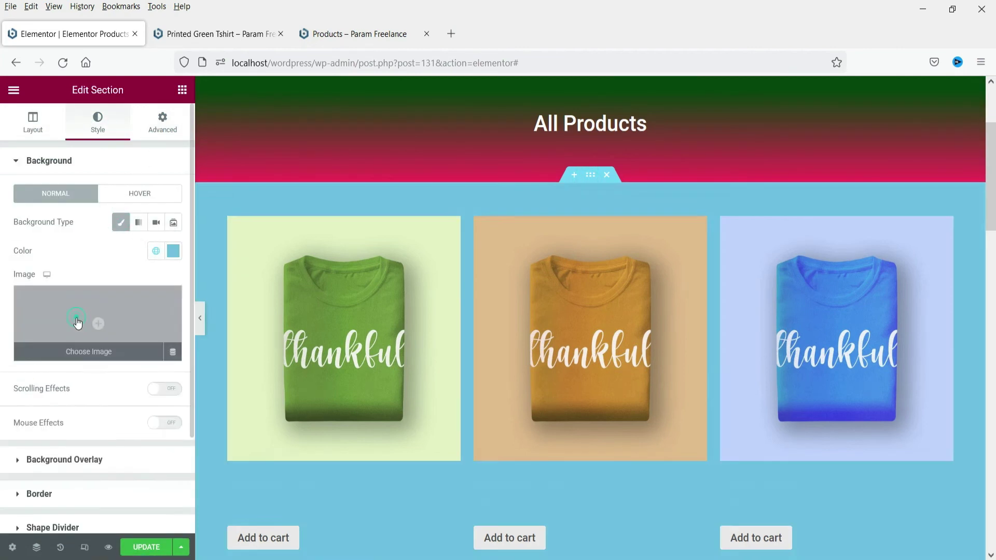
{"action": "scroll", "coordinate": [404, 287], "scroll_direction": "down", "scroll_amount": 5}
{"action": "scroll", "coordinate": [366, 251], "scroll_direction": "up", "scroll_amount": 5}
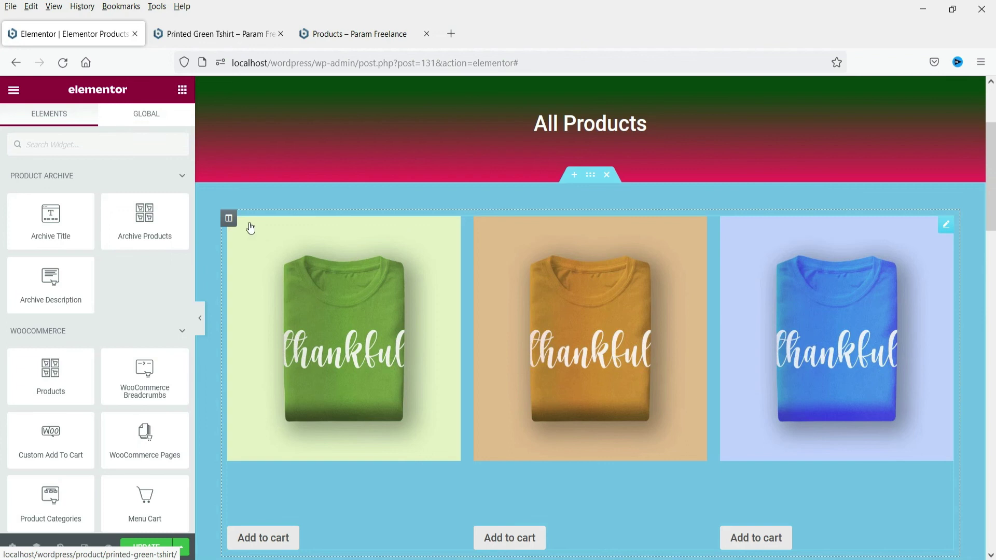
Set the Products widget's price and regular price colours to the global black.
{"action": "left_click", "coordinate": [250, 228]}
{"action": "scroll", "coordinate": [111, 359], "scroll_direction": "down", "scroll_amount": 3}
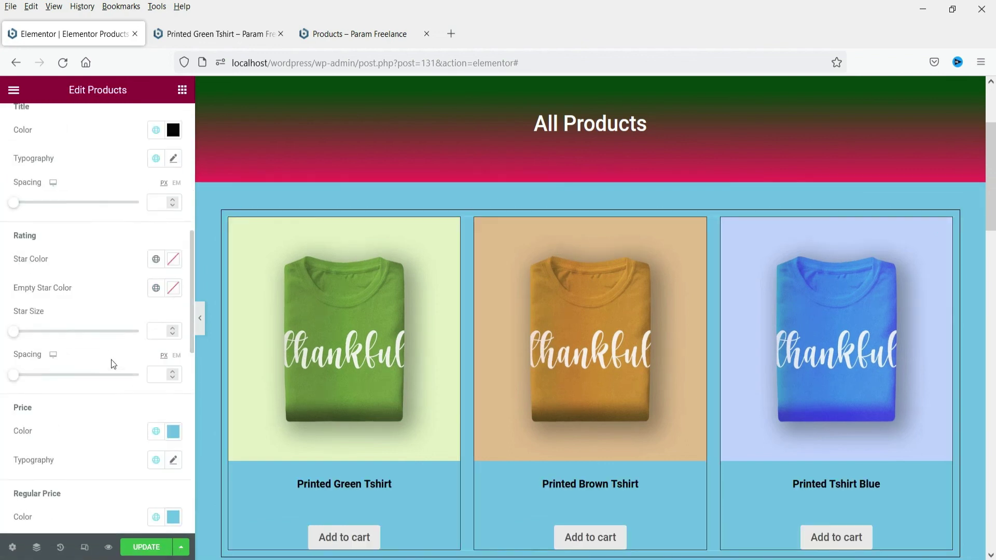
{"action": "scroll", "coordinate": [110, 360], "scroll_direction": "down", "scroll_amount": 3}
{"action": "left_click", "coordinate": [156, 283]}
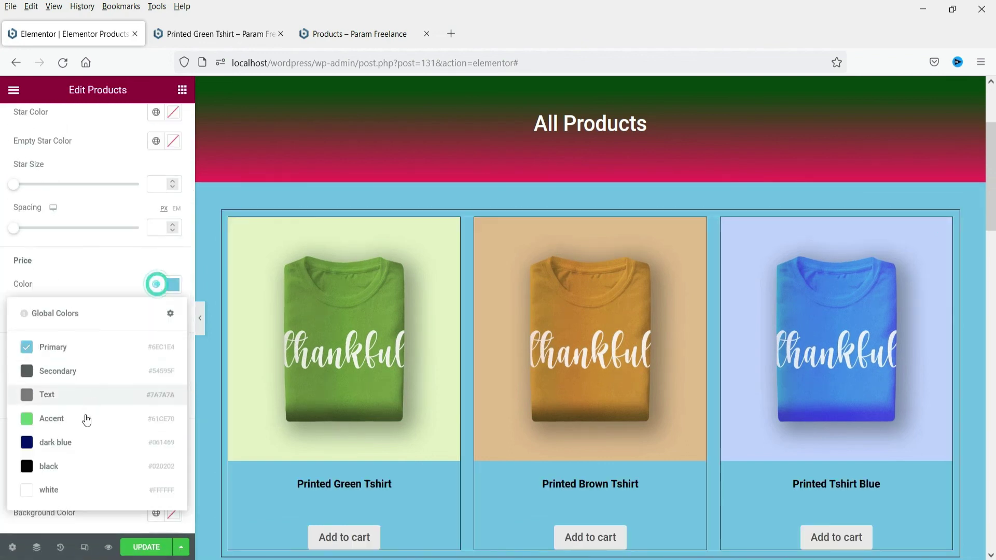
{"action": "left_click", "coordinate": [80, 467]}
{"action": "left_click", "coordinate": [155, 370]}
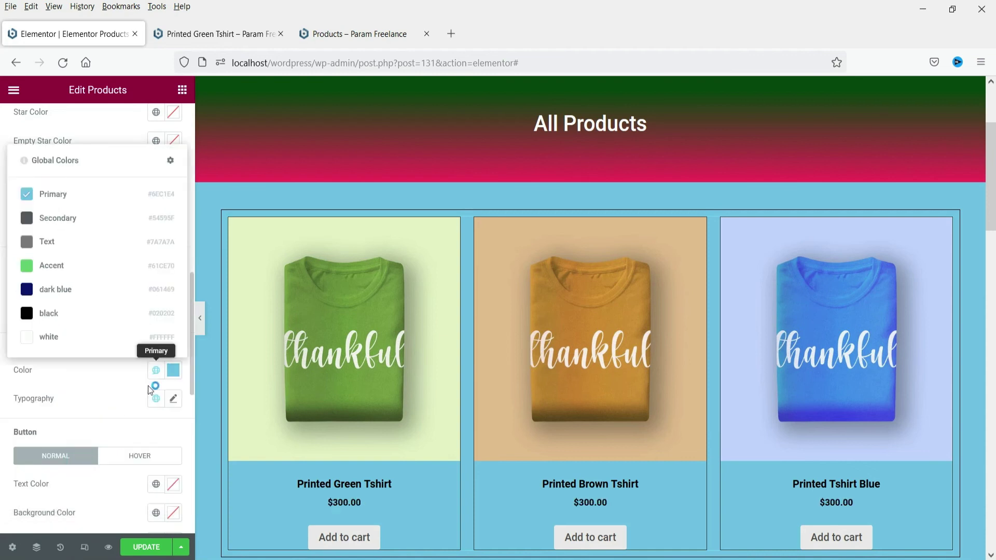
{"action": "left_click", "coordinate": [76, 313]}
Preview the styled T-shirt section with the editor panel collapsed, and bring the panel back.
{"action": "scroll", "coordinate": [576, 312], "scroll_direction": "down", "scroll_amount": 3}
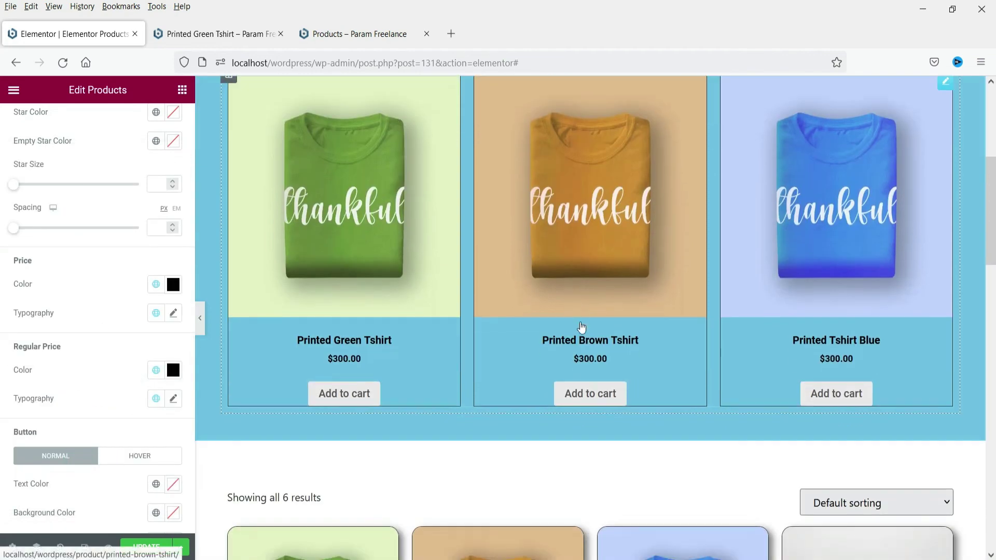
{"action": "scroll", "coordinate": [942, 367], "scroll_direction": "up", "scroll_amount": 1}
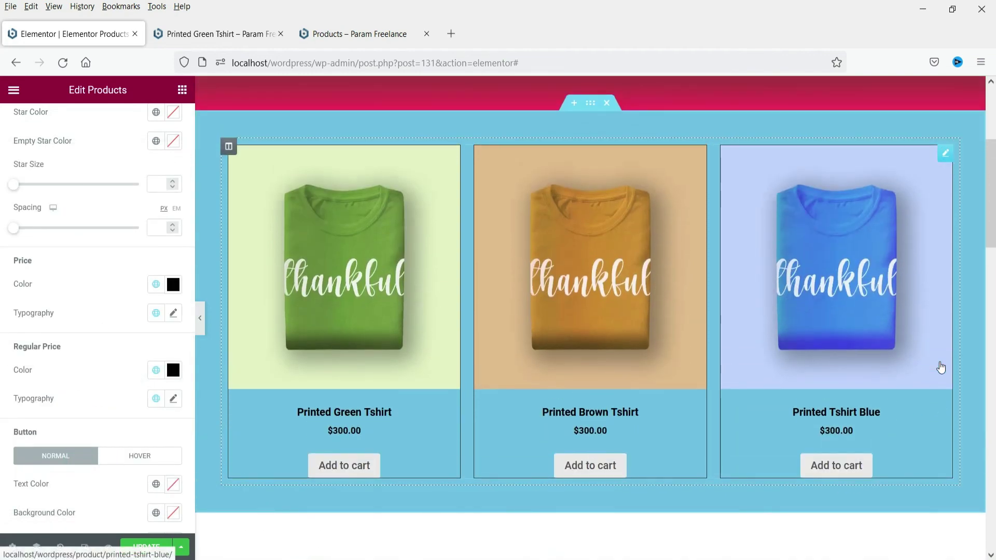
{"action": "left_click", "coordinate": [199, 318]}
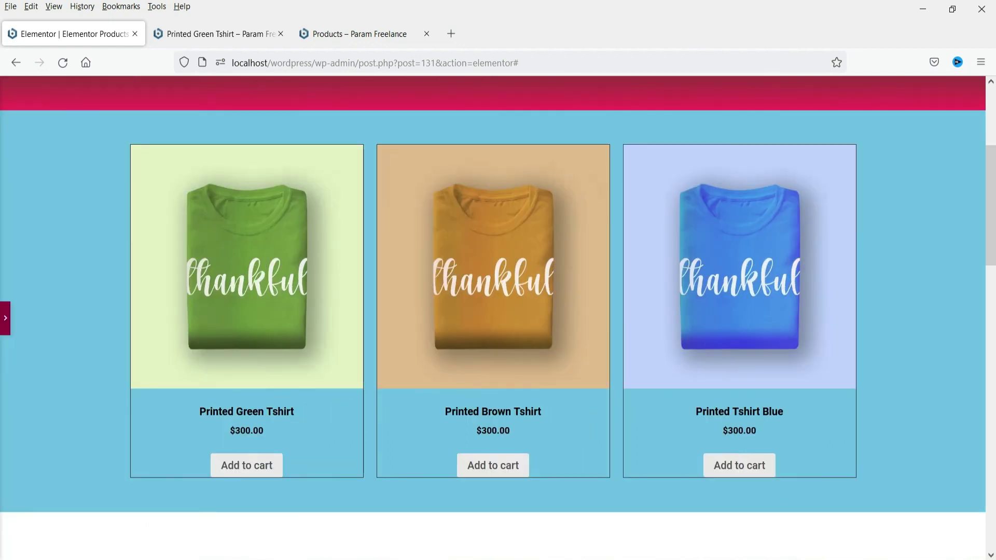
{"action": "left_click", "coordinate": [7, 321]}
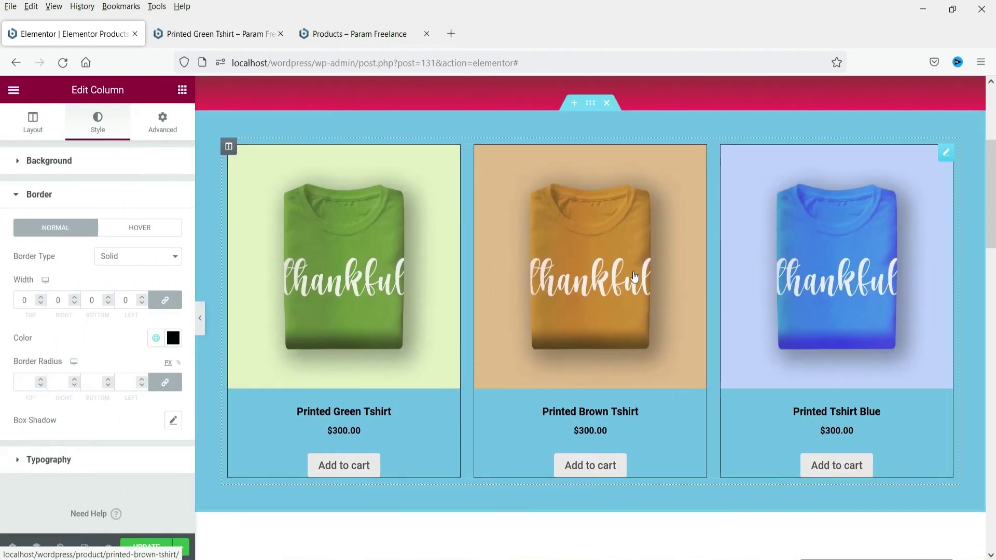
Update the products archive template to save the styled T-shirt section.
{"action": "scroll", "coordinate": [661, 301], "scroll_direction": "down", "scroll_amount": 3}
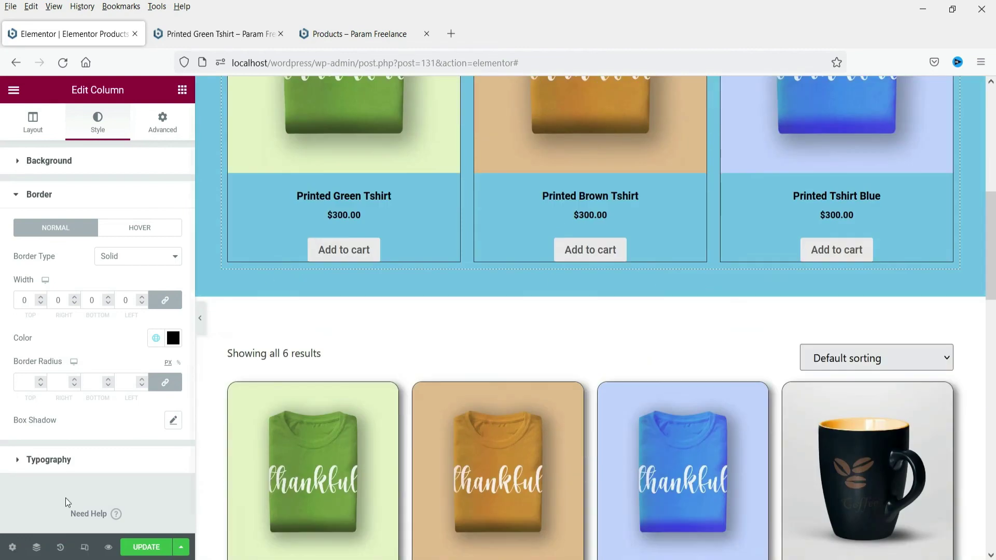
{"action": "left_click", "coordinate": [147, 548]}
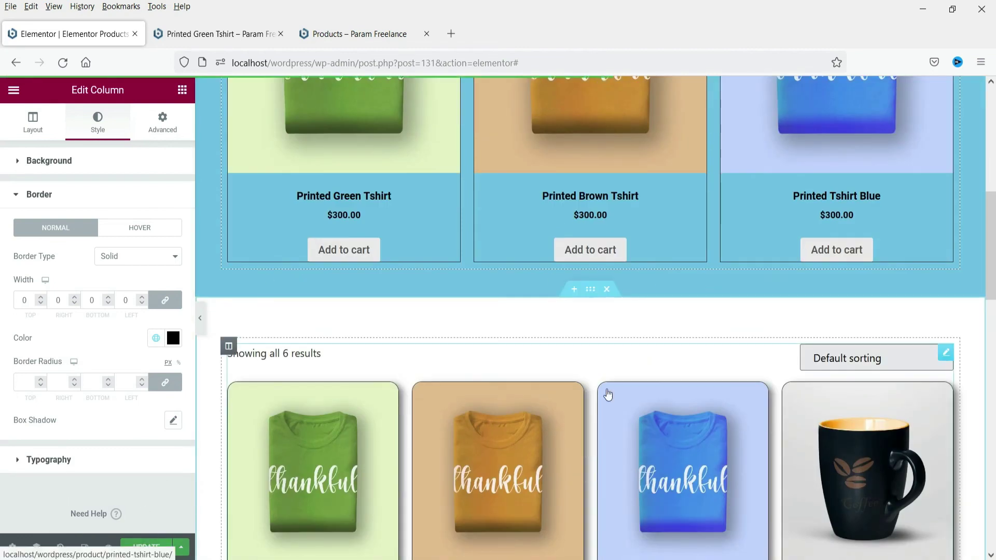
{"action": "scroll", "coordinate": [518, 389], "scroll_direction": "up", "scroll_amount": 2}
Reload the live shop page and review the T-shirt section and the full product grid below it.
{"action": "left_click", "coordinate": [357, 33]}
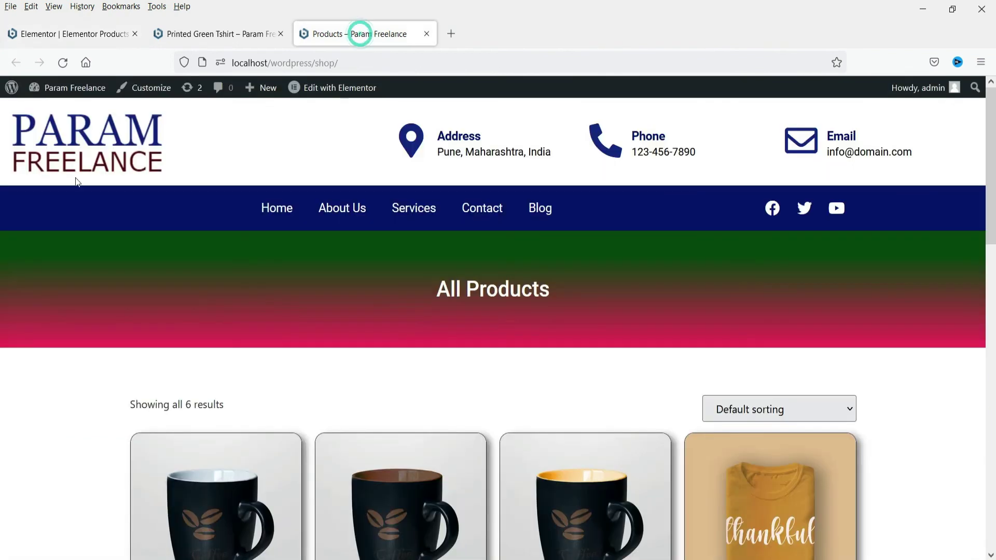
{"action": "left_click", "coordinate": [66, 64]}
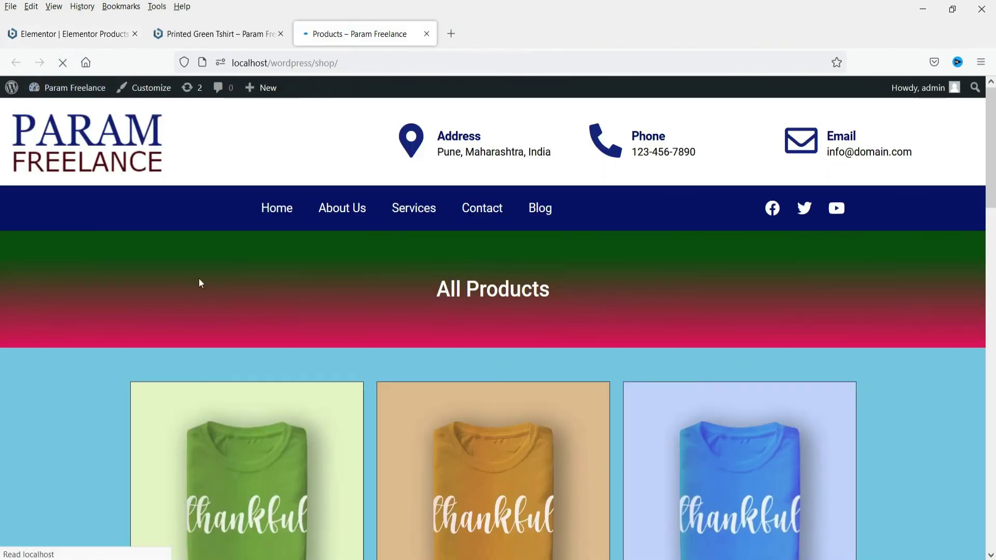
{"action": "scroll", "coordinate": [970, 315], "scroll_direction": "down", "scroll_amount": 4}
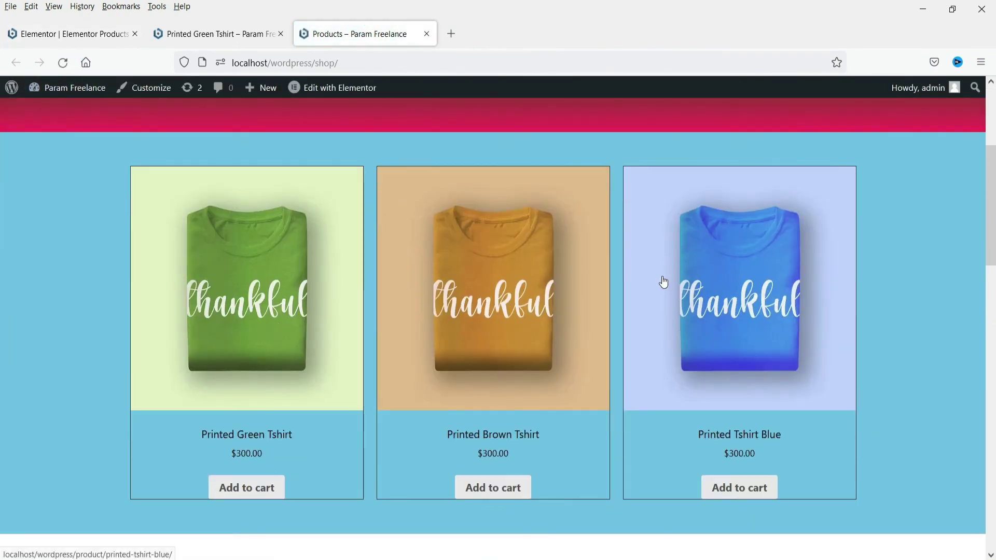
{"action": "scroll", "coordinate": [949, 285], "scroll_direction": "down", "scroll_amount": 5}
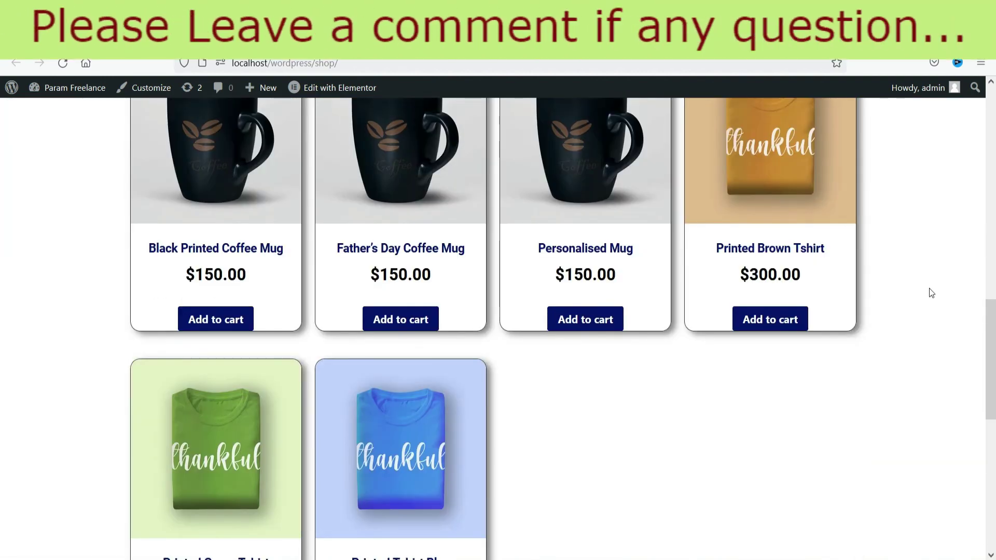
{"action": "scroll", "coordinate": [923, 295], "scroll_direction": "down", "scroll_amount": 5}
{"action": "scroll", "coordinate": [921, 296], "scroll_direction": "up", "scroll_amount": 8}
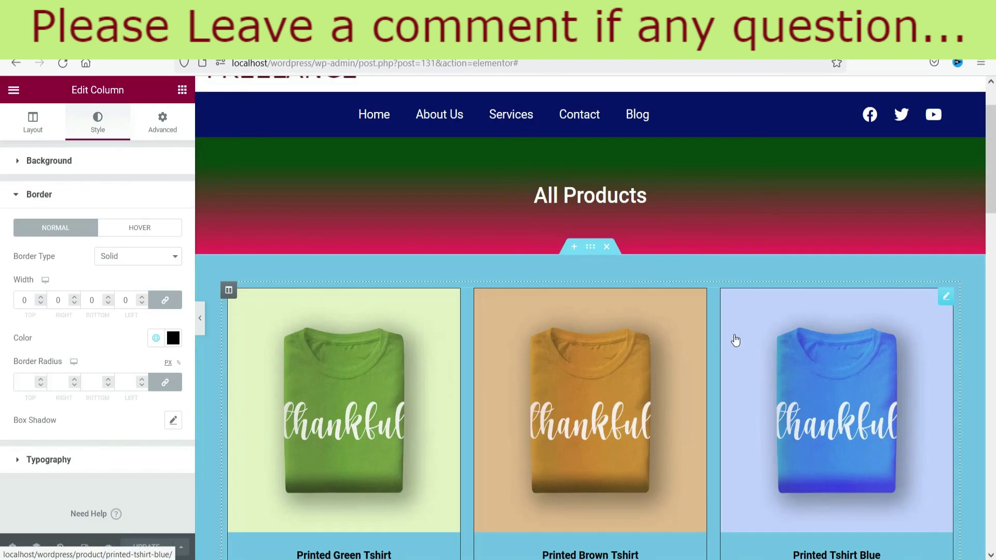